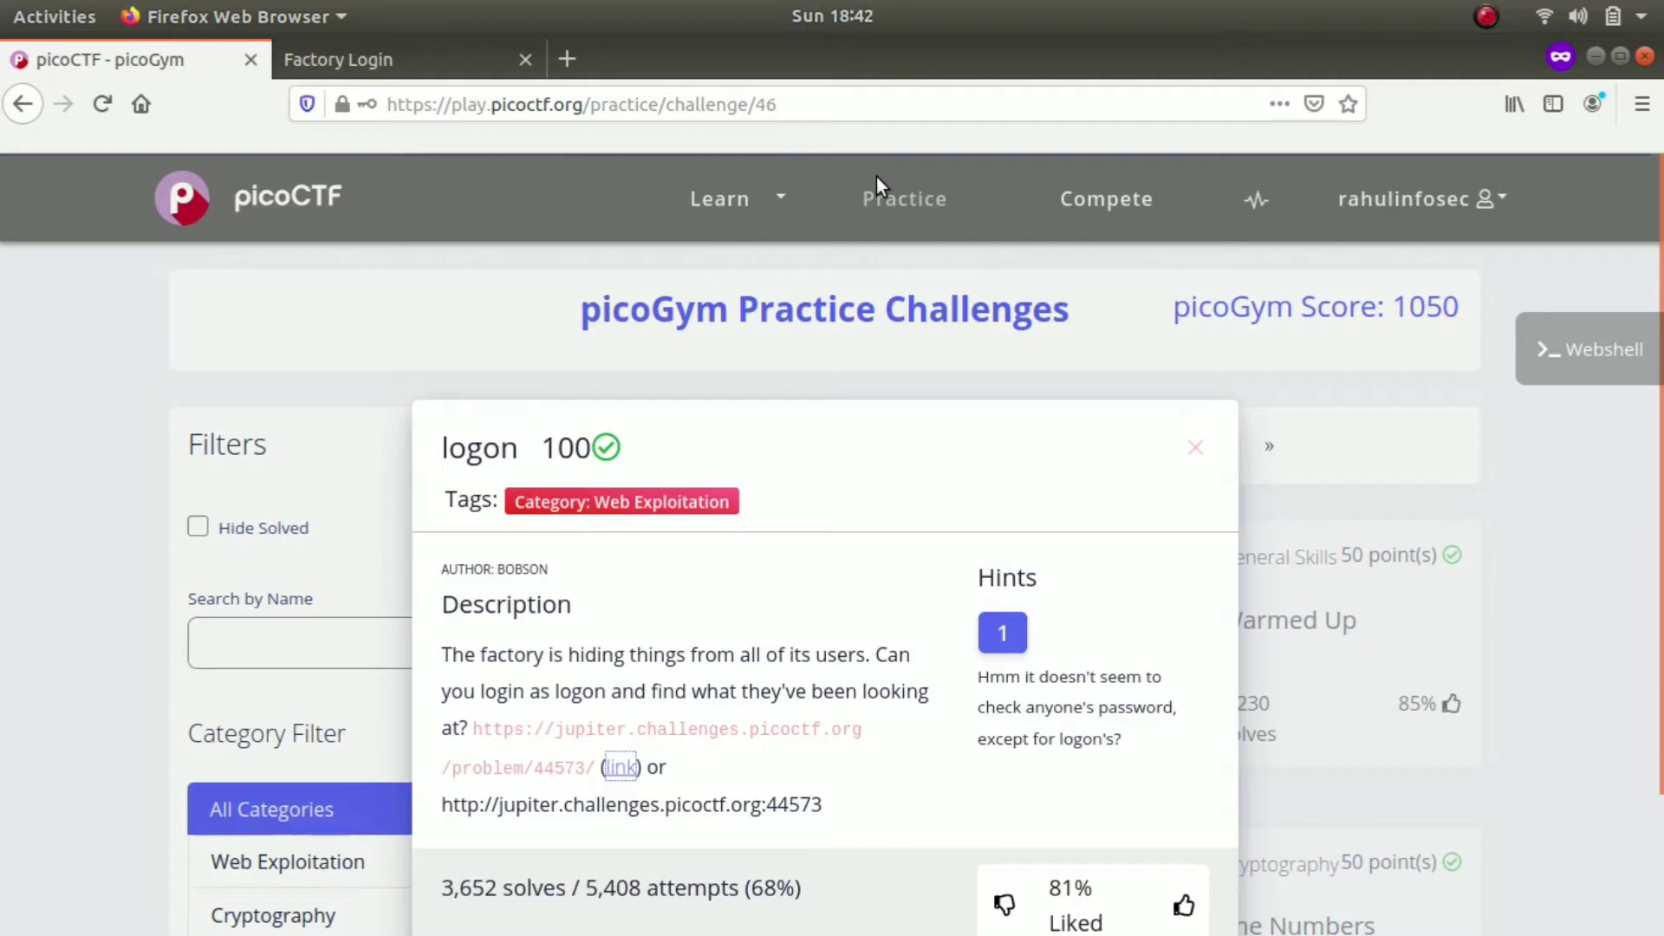
Log in to the Factory Login site with username and password admin.
left_click(421, 57)
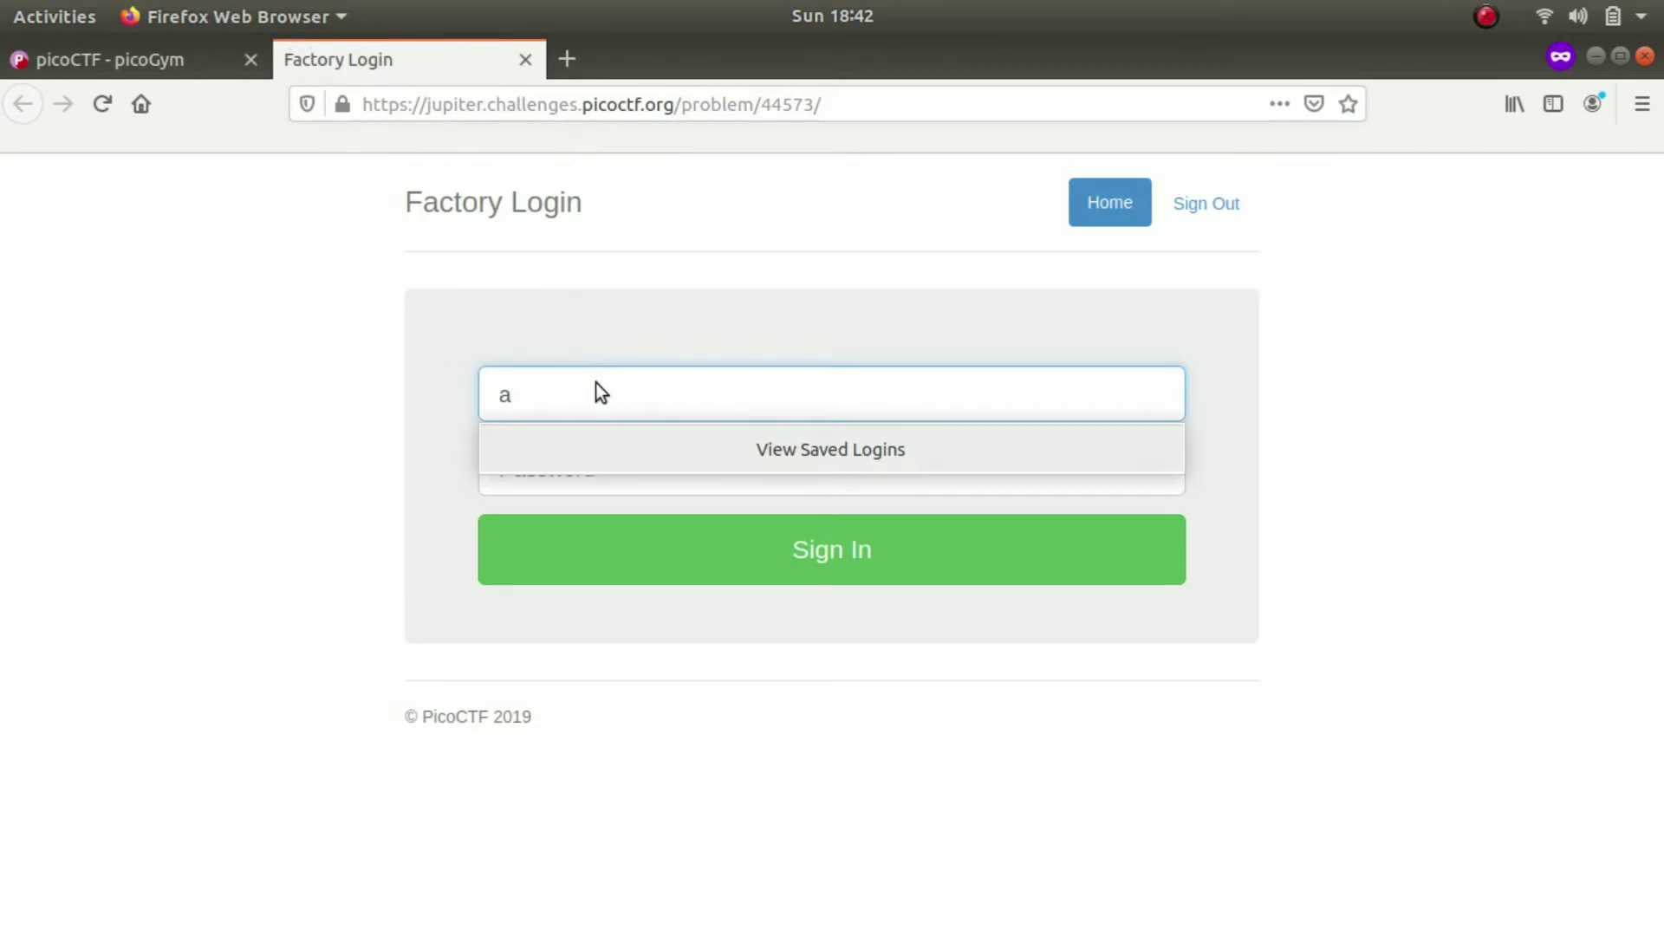
left_click_drag(580, 398, 491, 405)
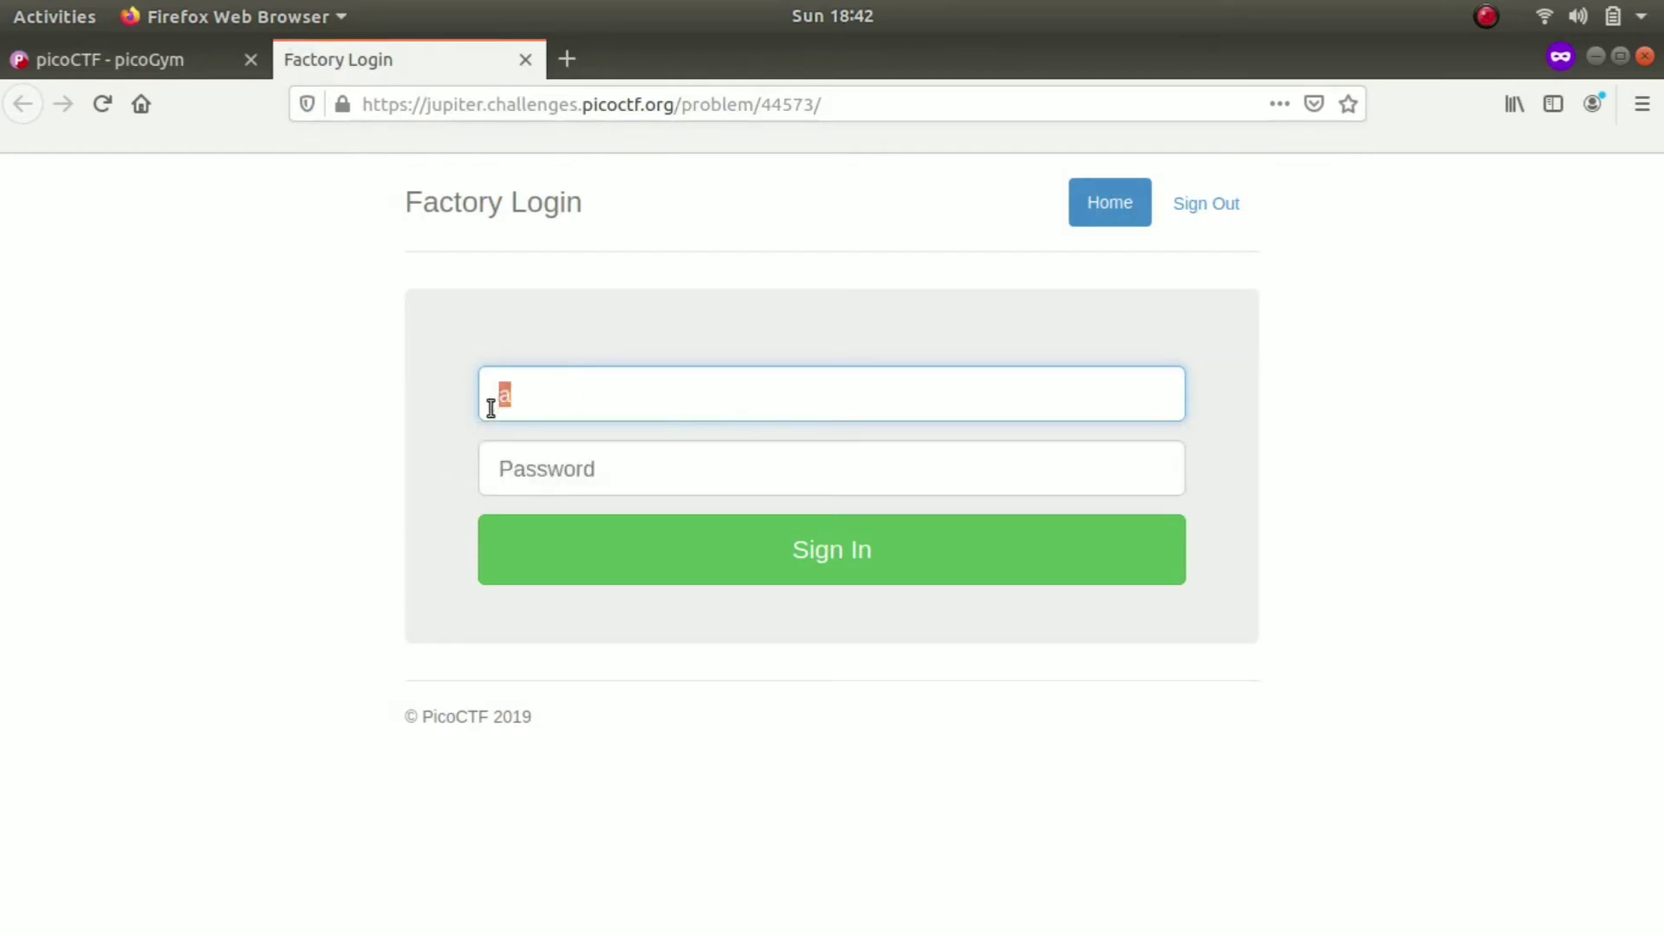
left_click(533, 399)
type("admin")
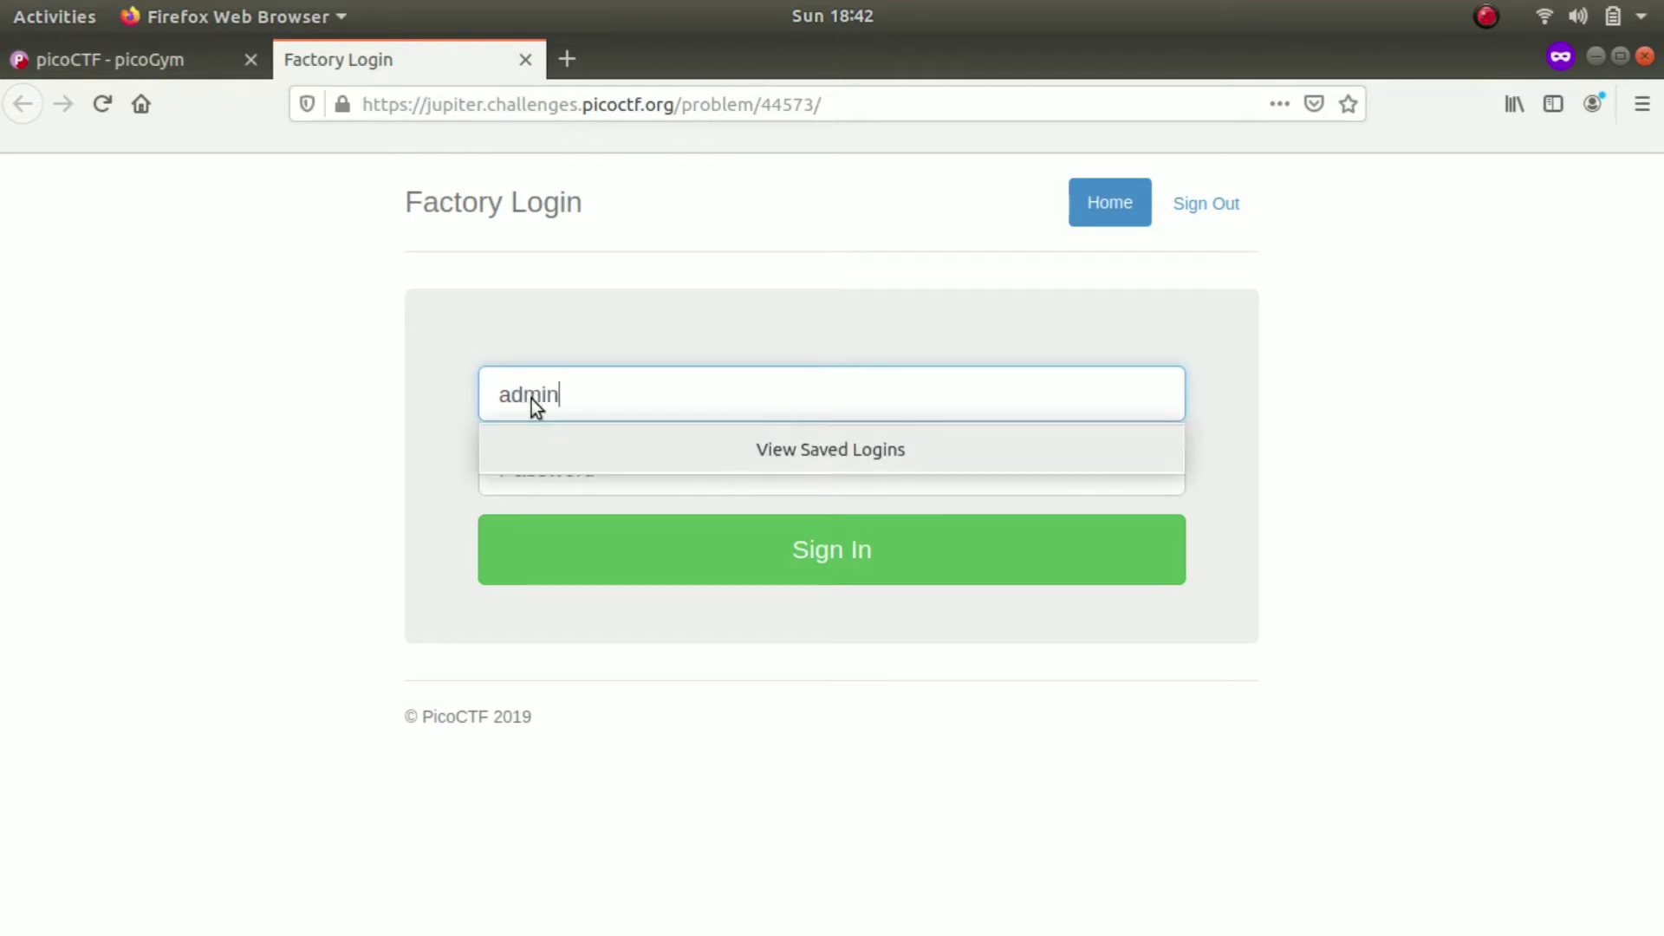
key("Tab")
type("admin")
key("Return")
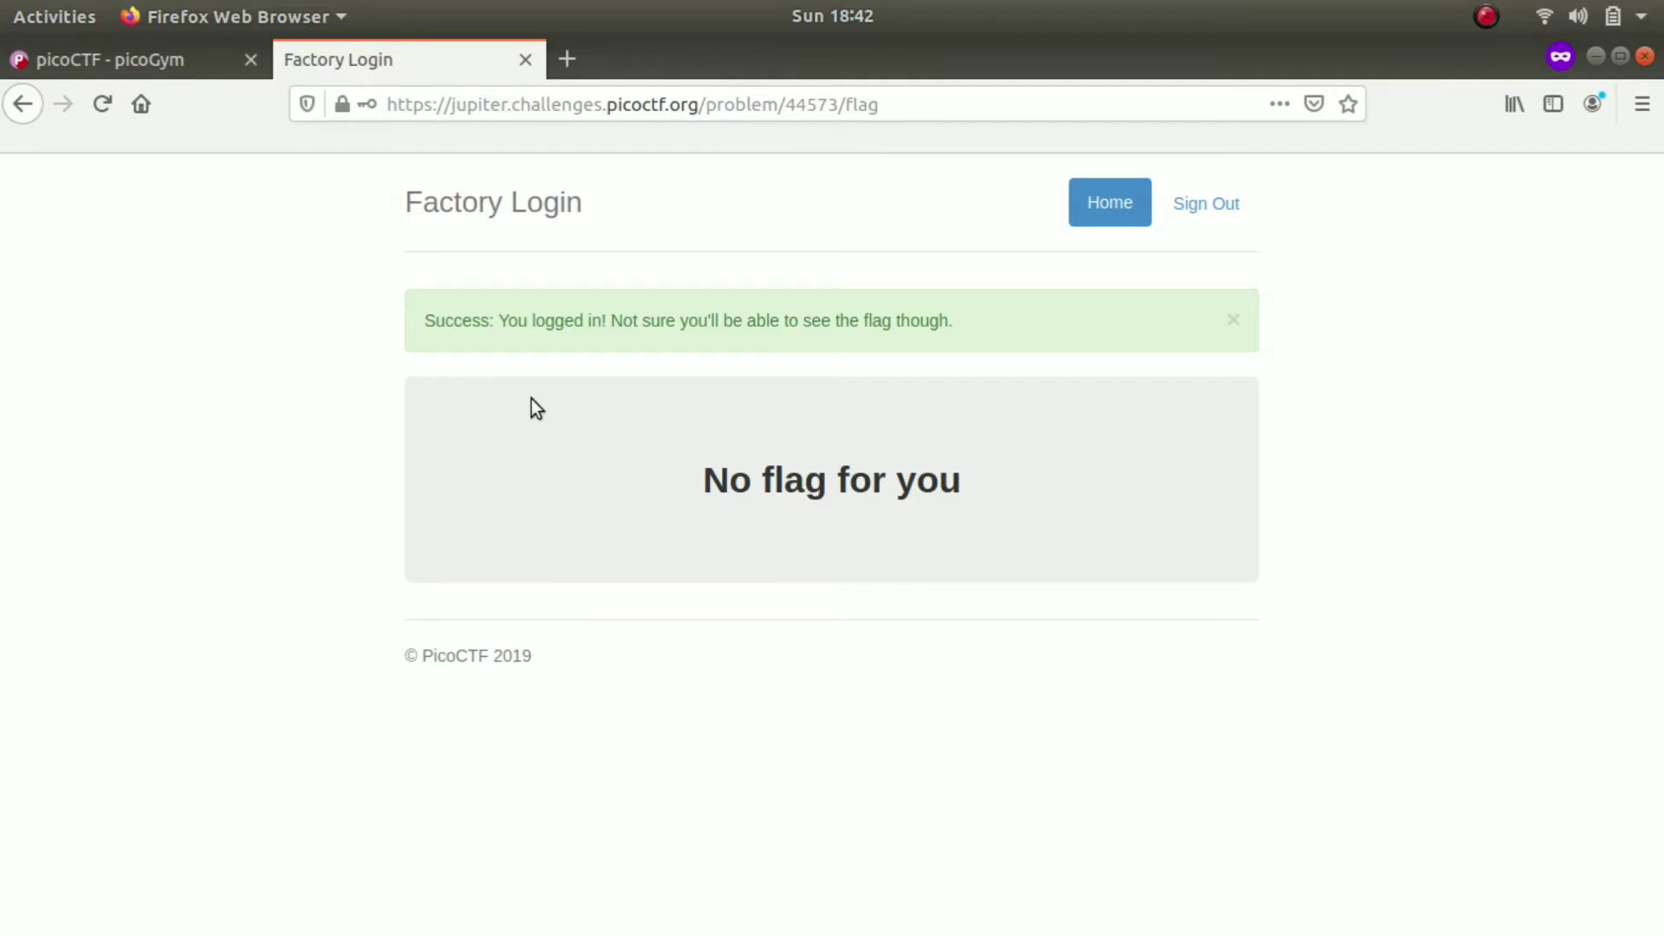
key("ctrl+u")
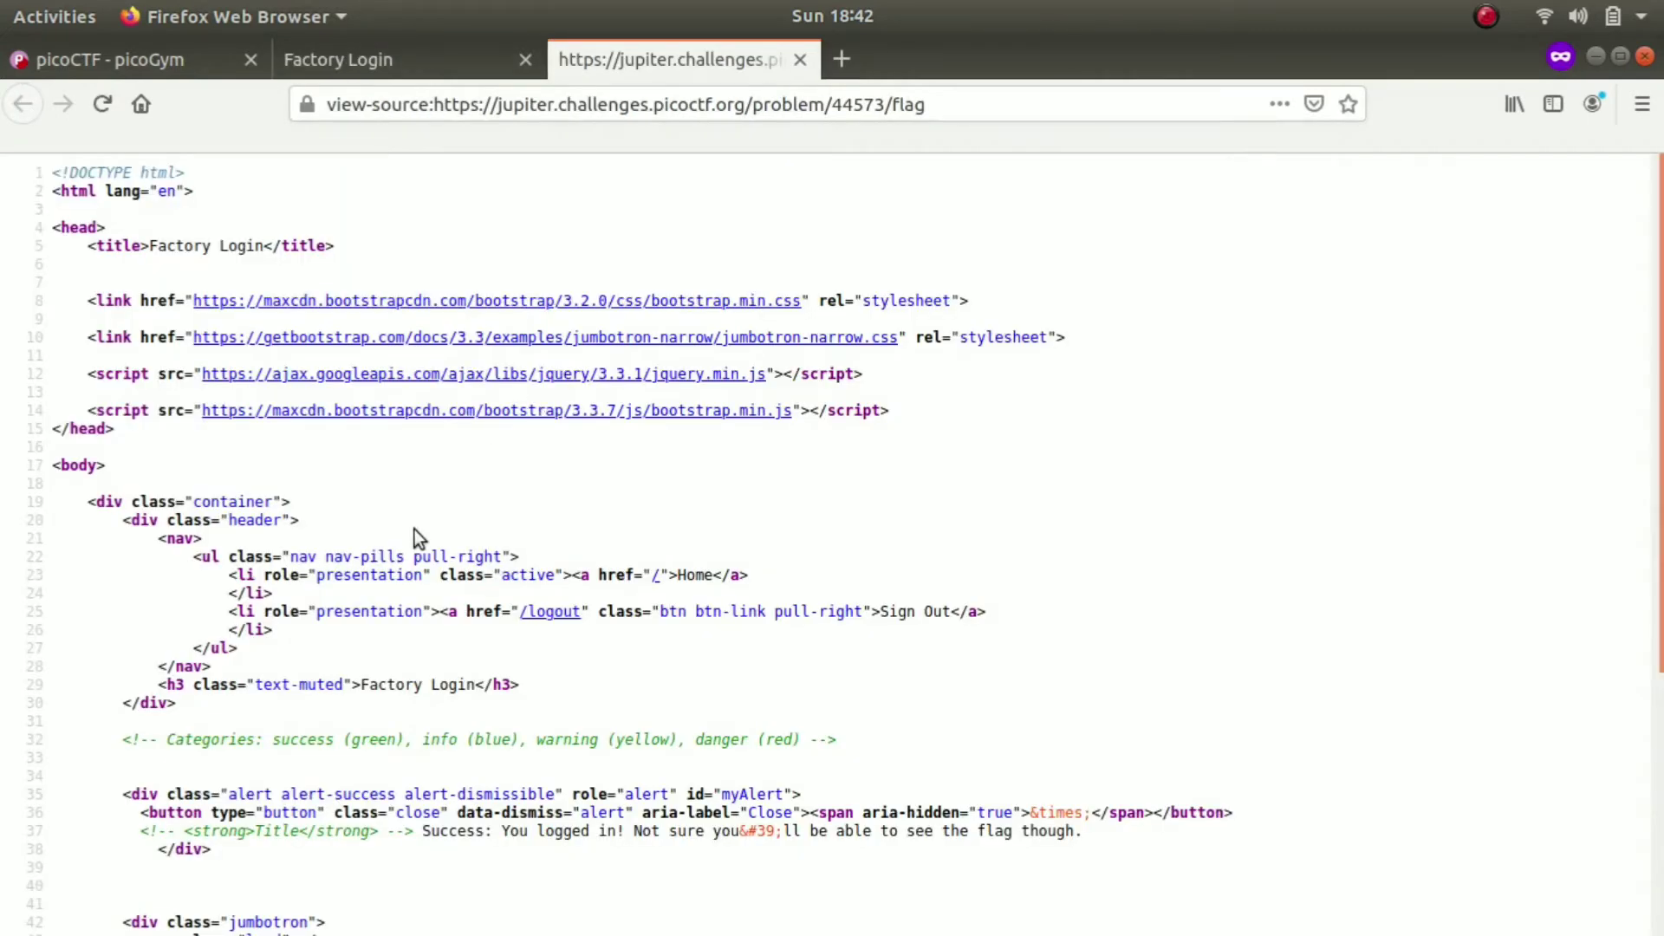
scroll(416, 530, "down", 3)
scroll(415, 530, "down", 2)
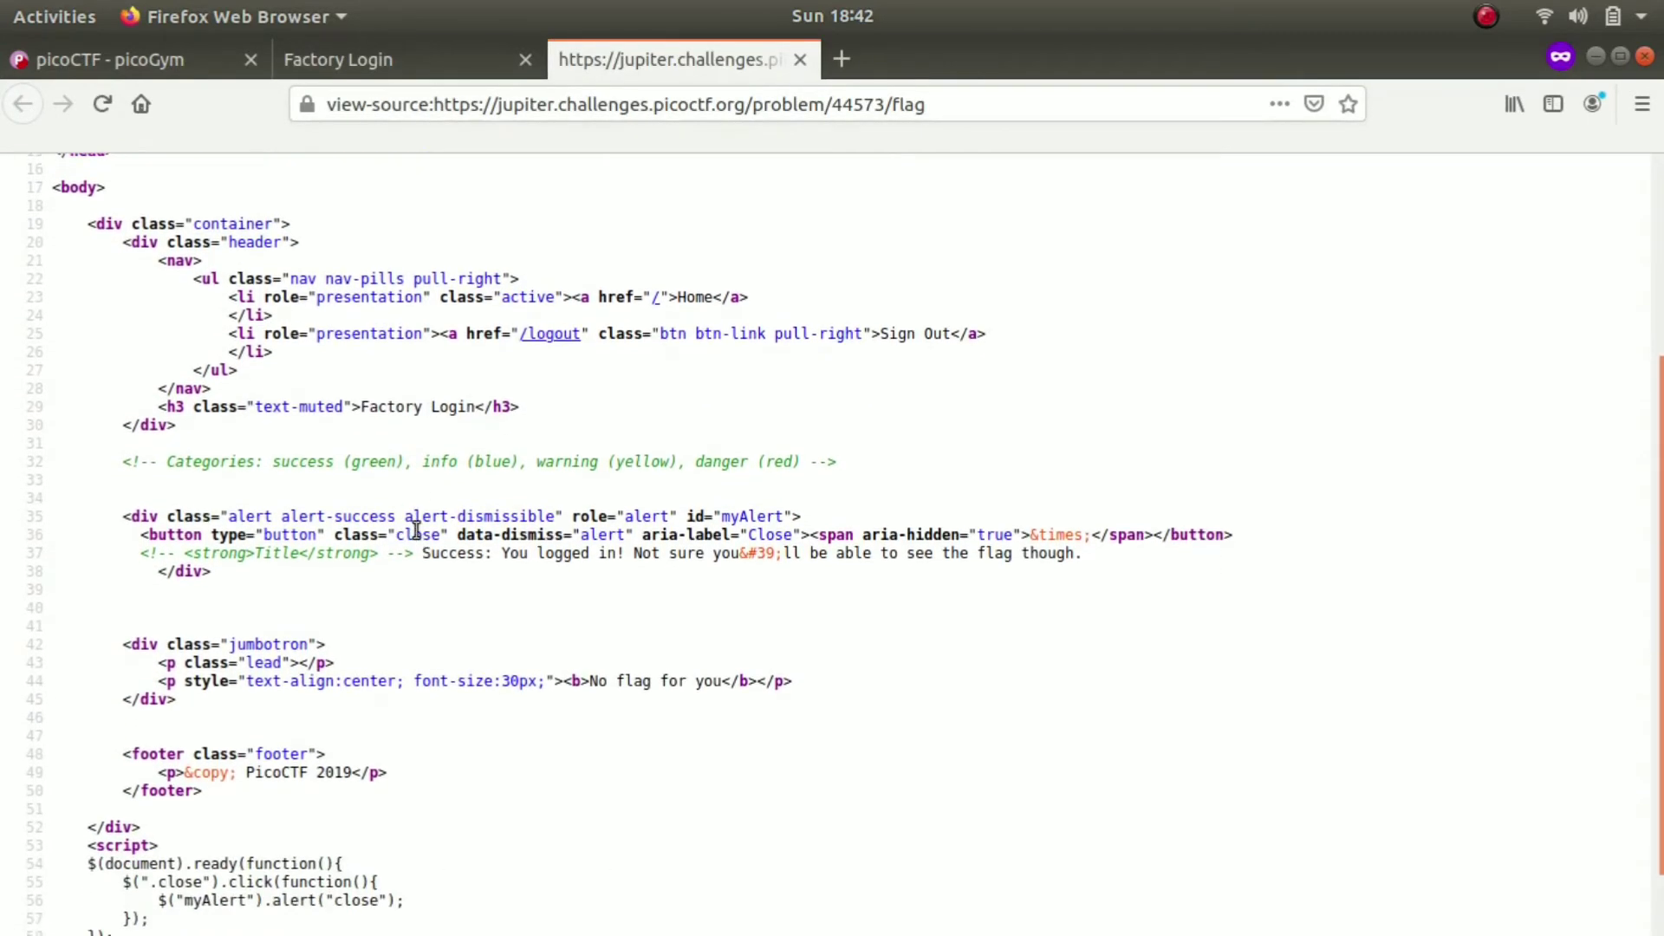
scroll(415, 534, "down", 2)
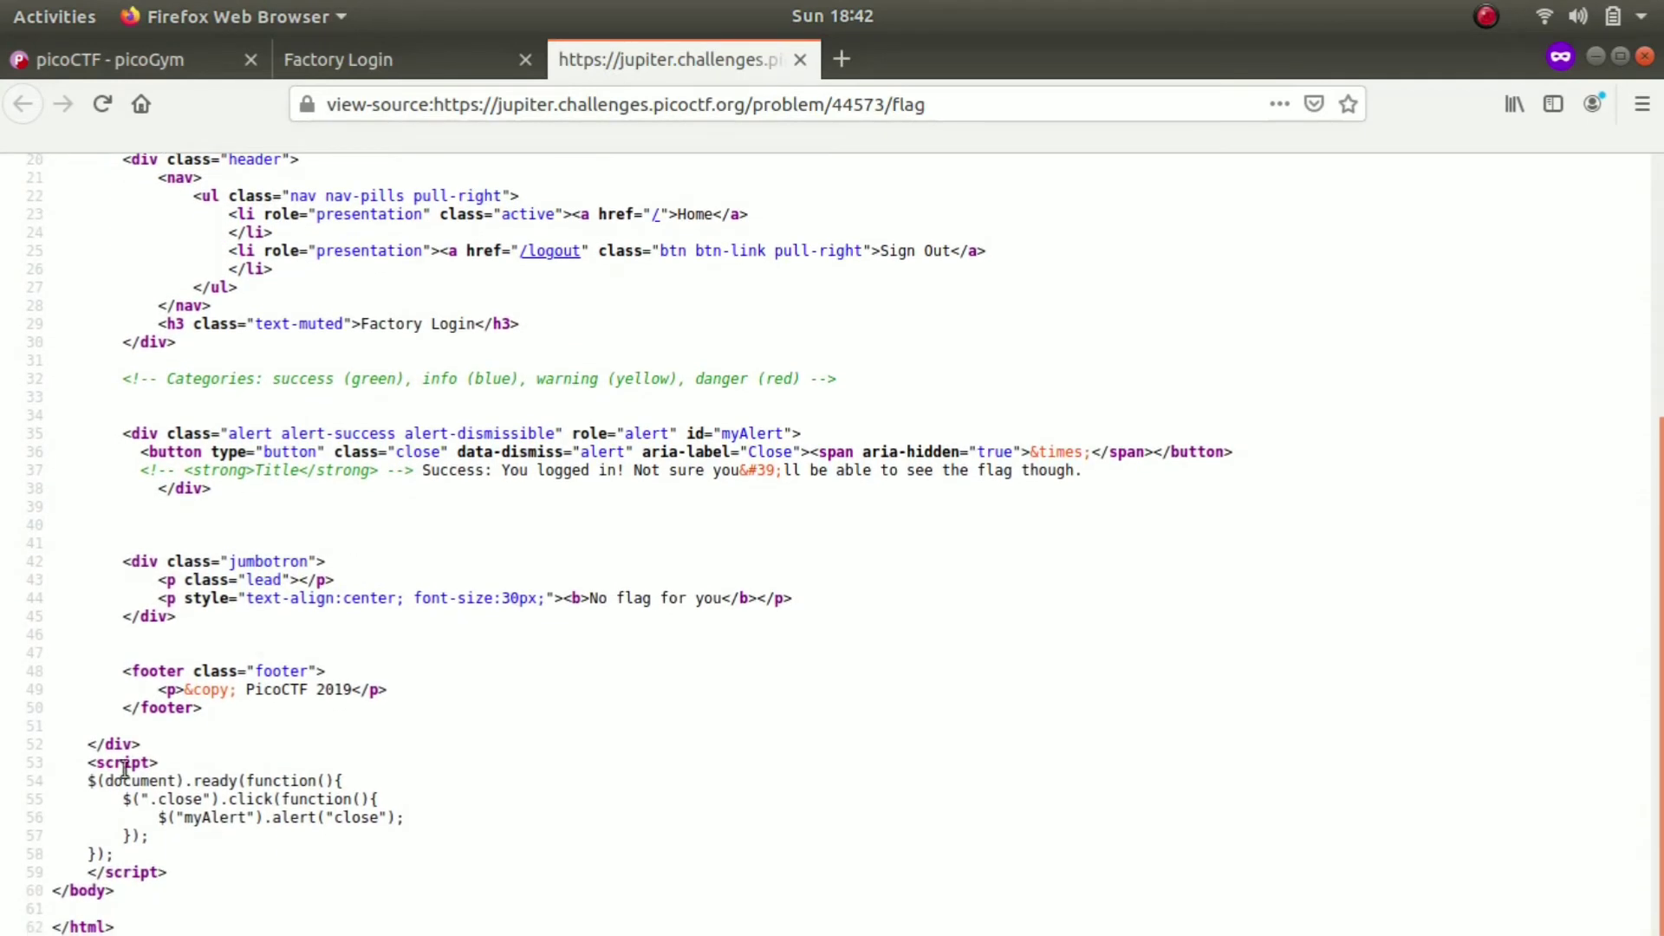
mouse_move(71, 791)
left_mouse_down()
mouse_move(190, 873)
mouse_move(192, 848)
mouse_move(134, 823)
mouse_move(100, 767)
left_mouse_up()
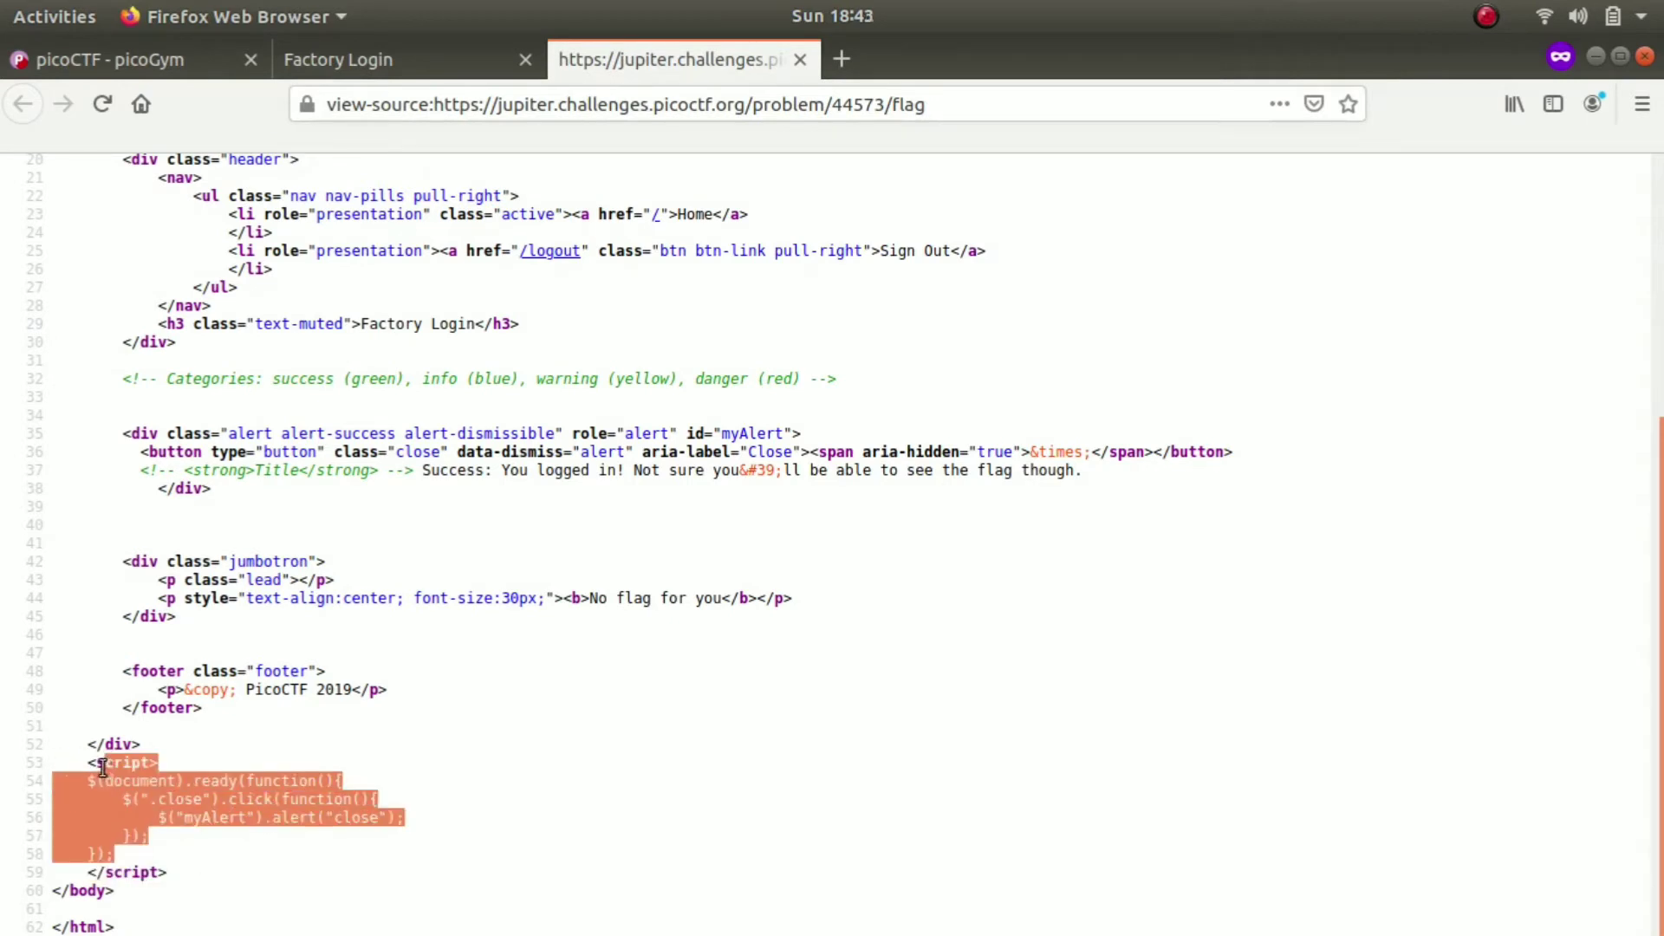
key("ctrl+w")
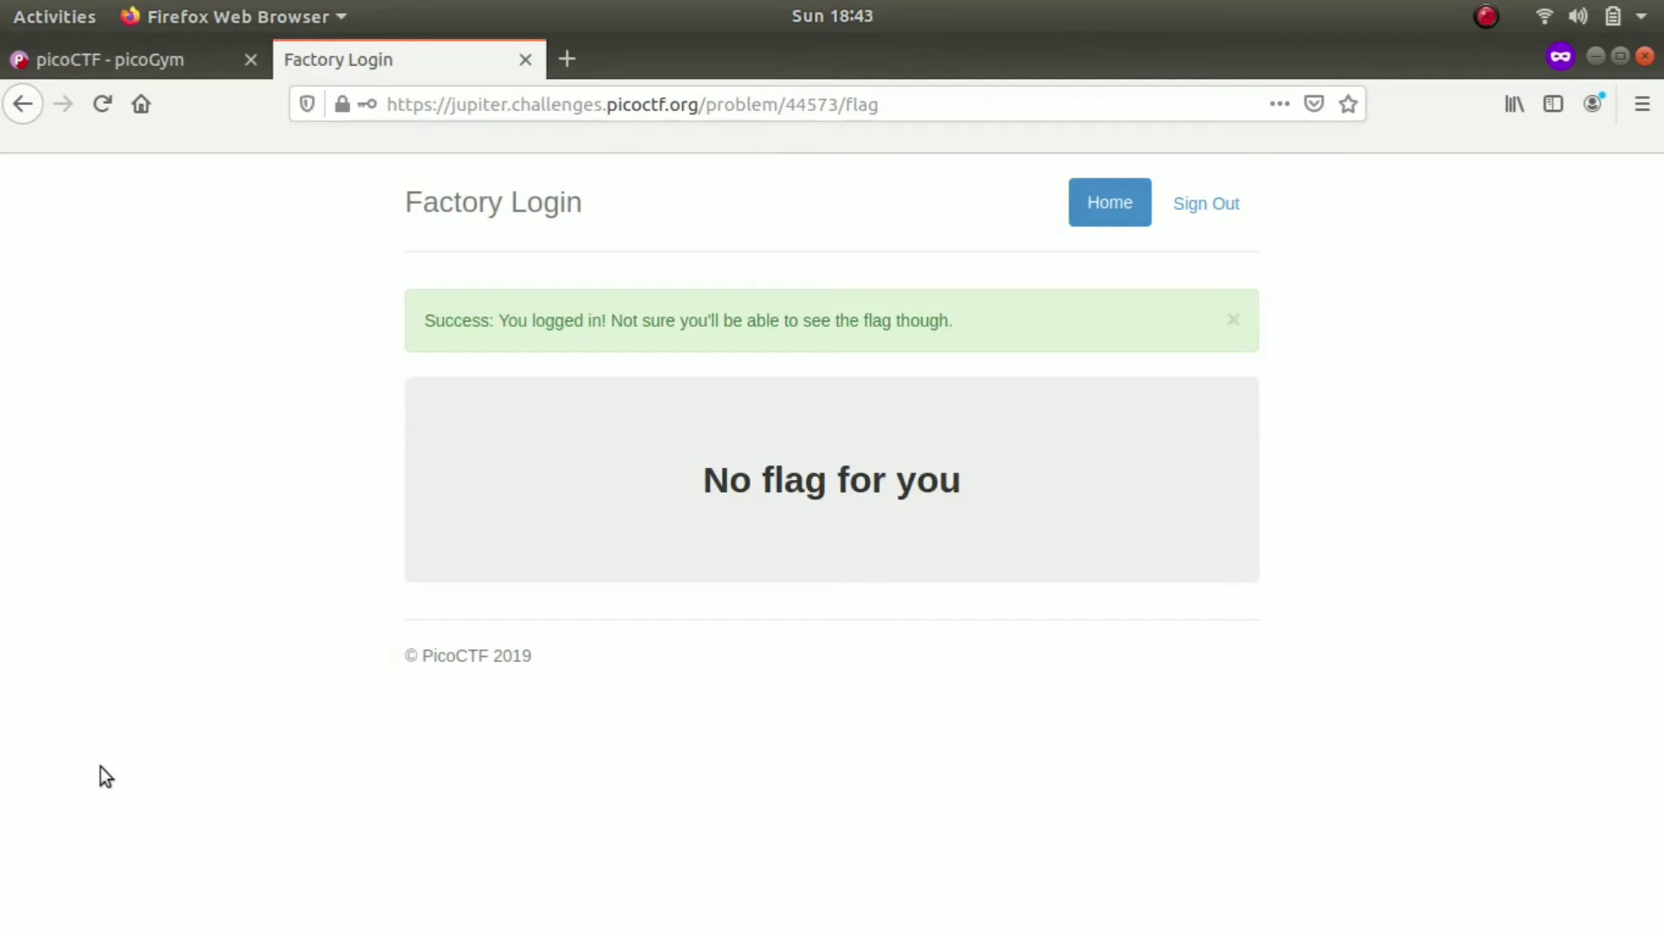
Inspect the page and view the challenge host's cookies: admin False, username, password.
right_click(170, 654)
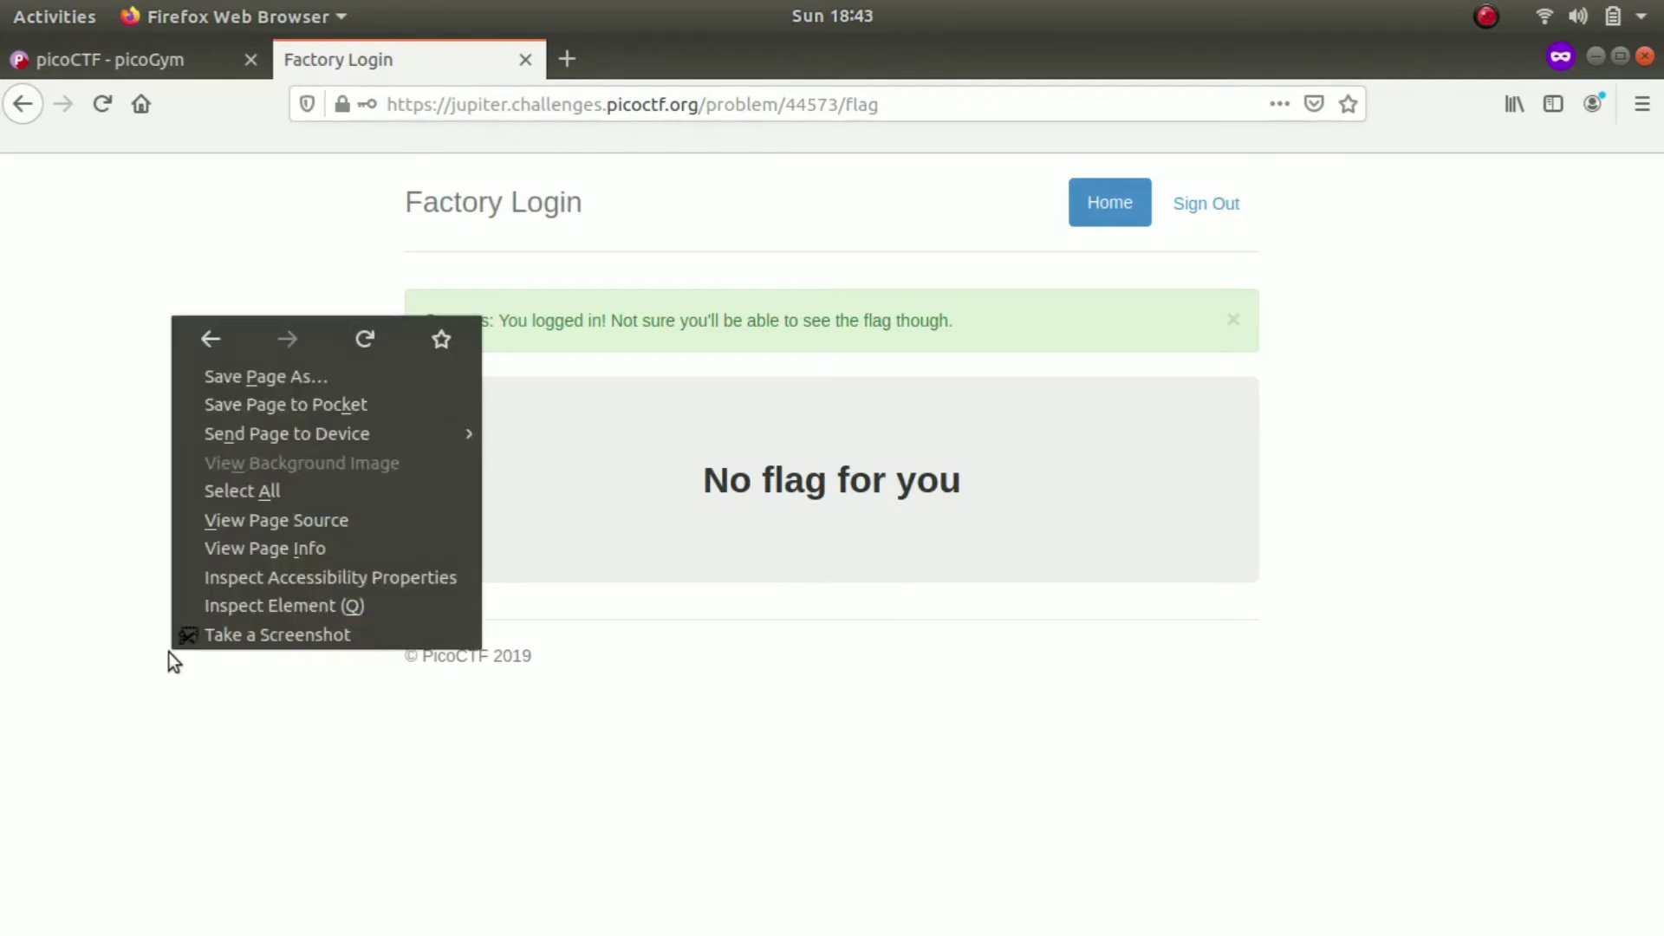
left_click(252, 611)
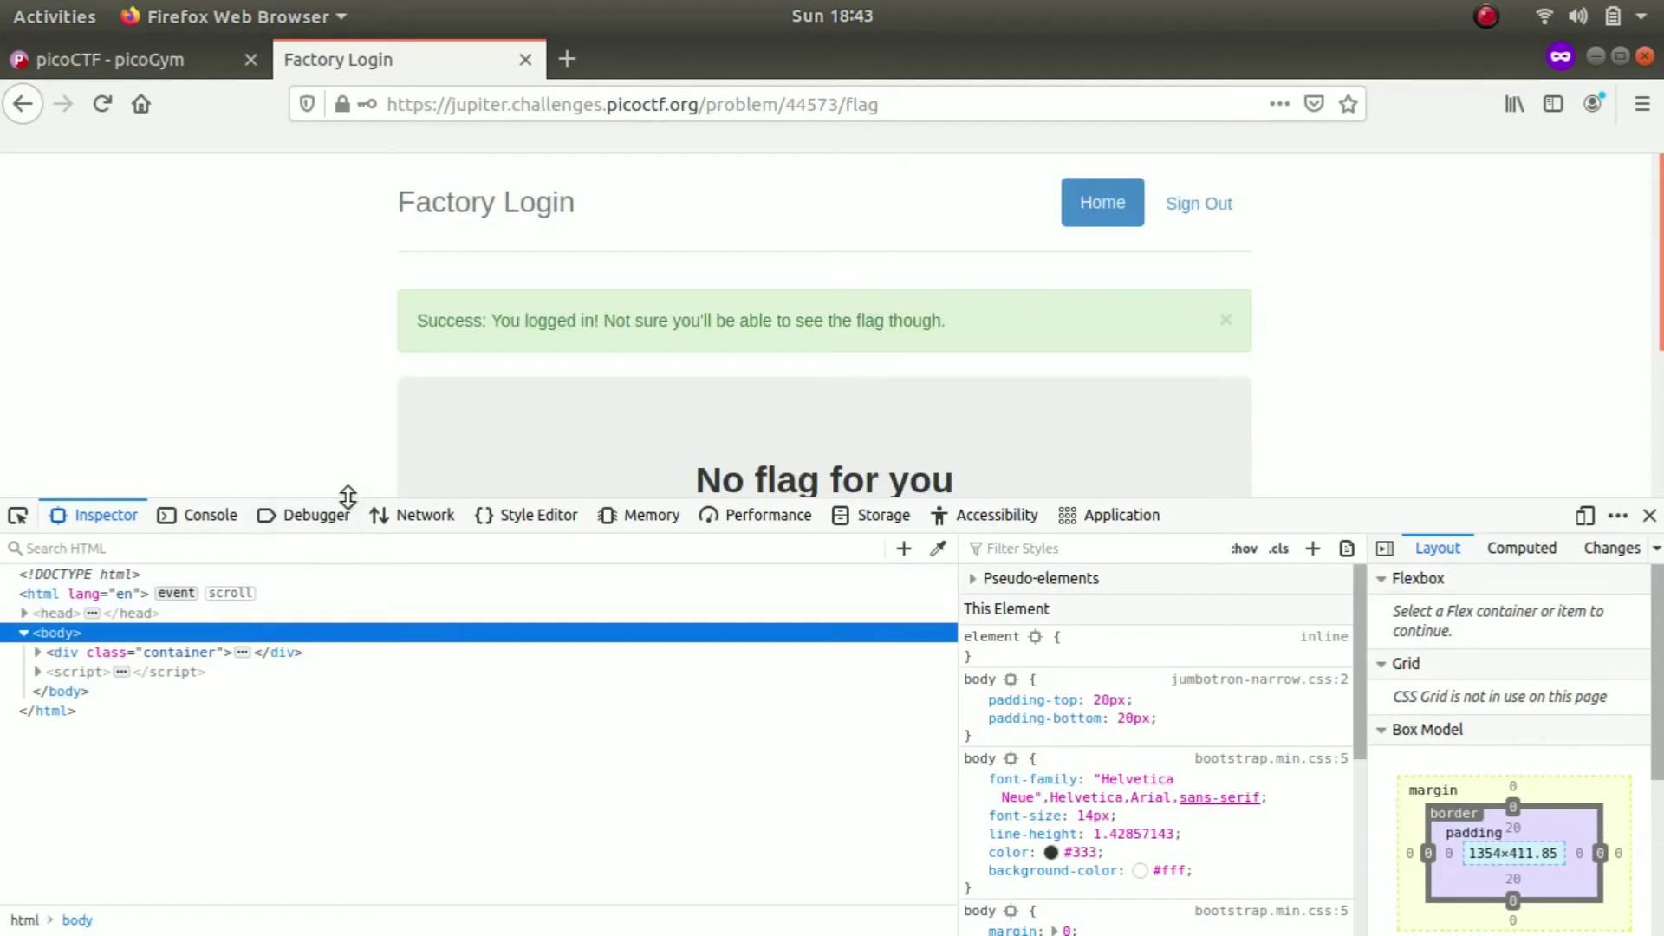
left_click_drag(346, 495, 339, 525)
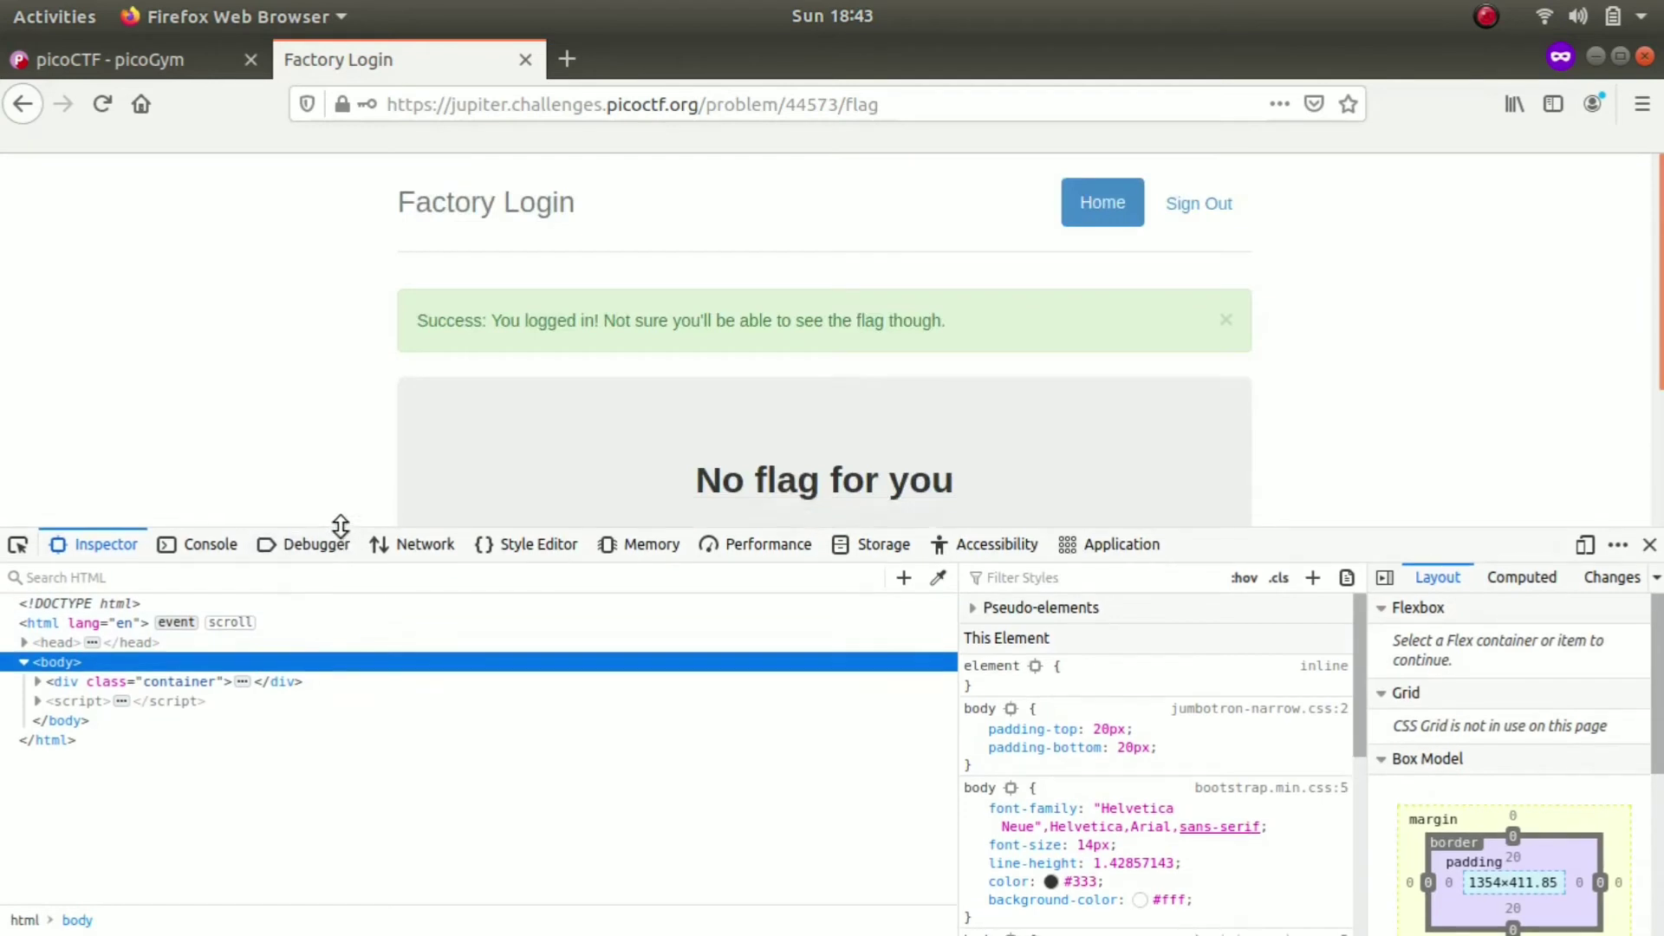
left_click(190, 543)
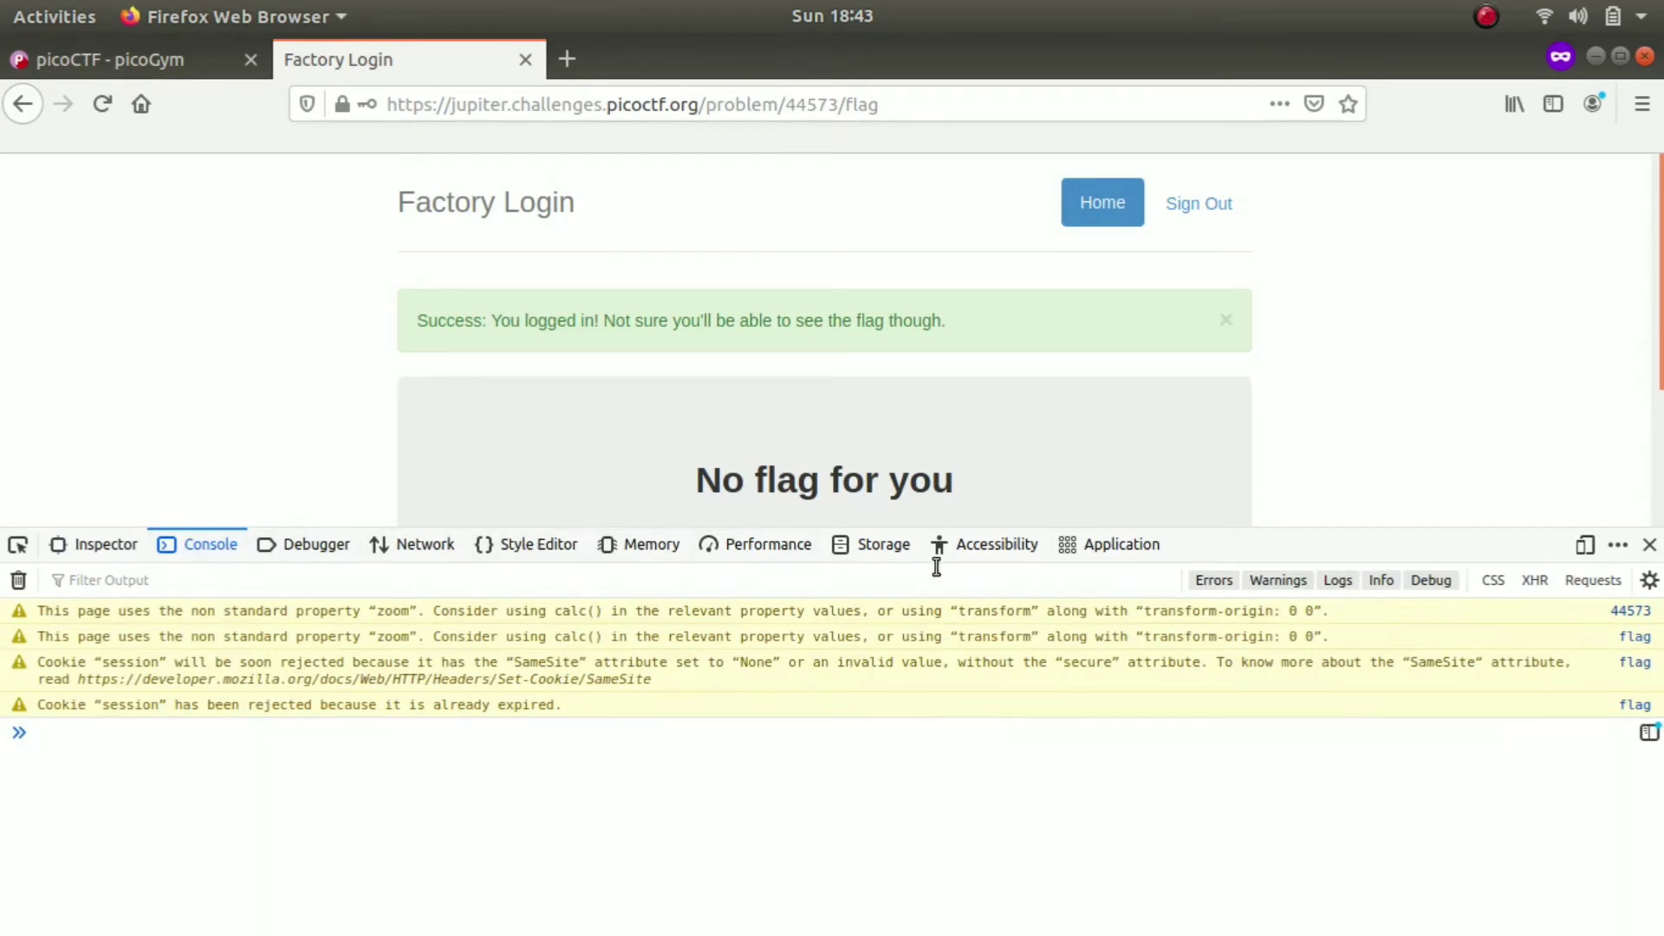
left_click(1004, 538)
left_click(878, 535)
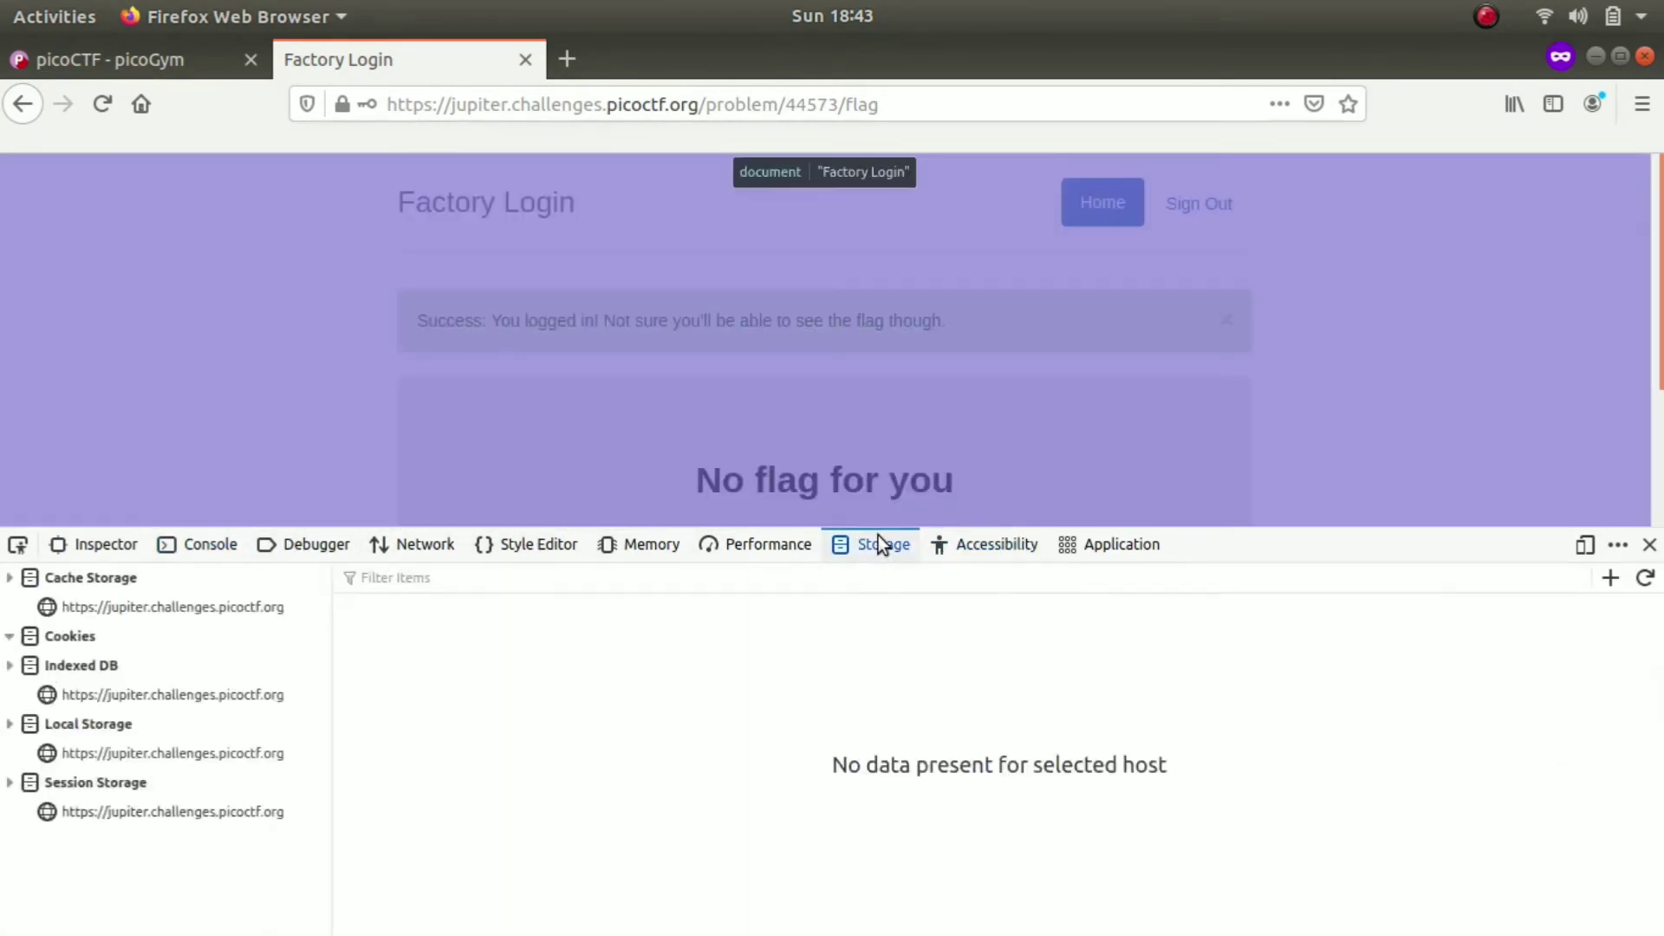
left_click(945, 546)
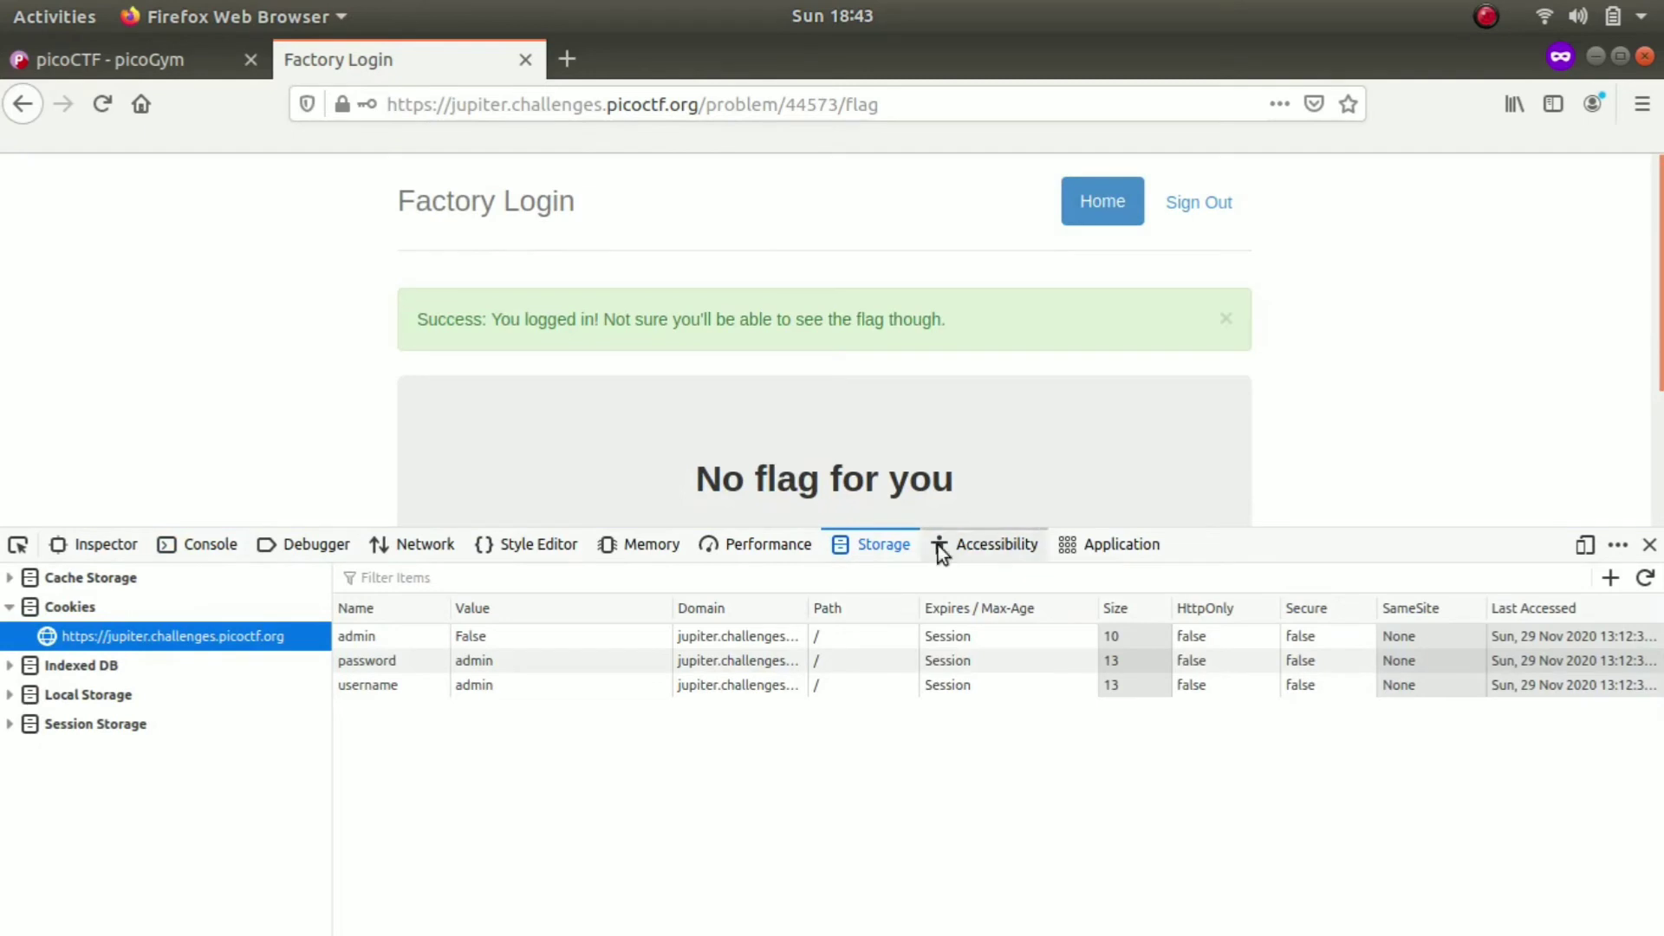
Change the admin cookie value to True, reload the page and close developer tools.
left_click(867, 552)
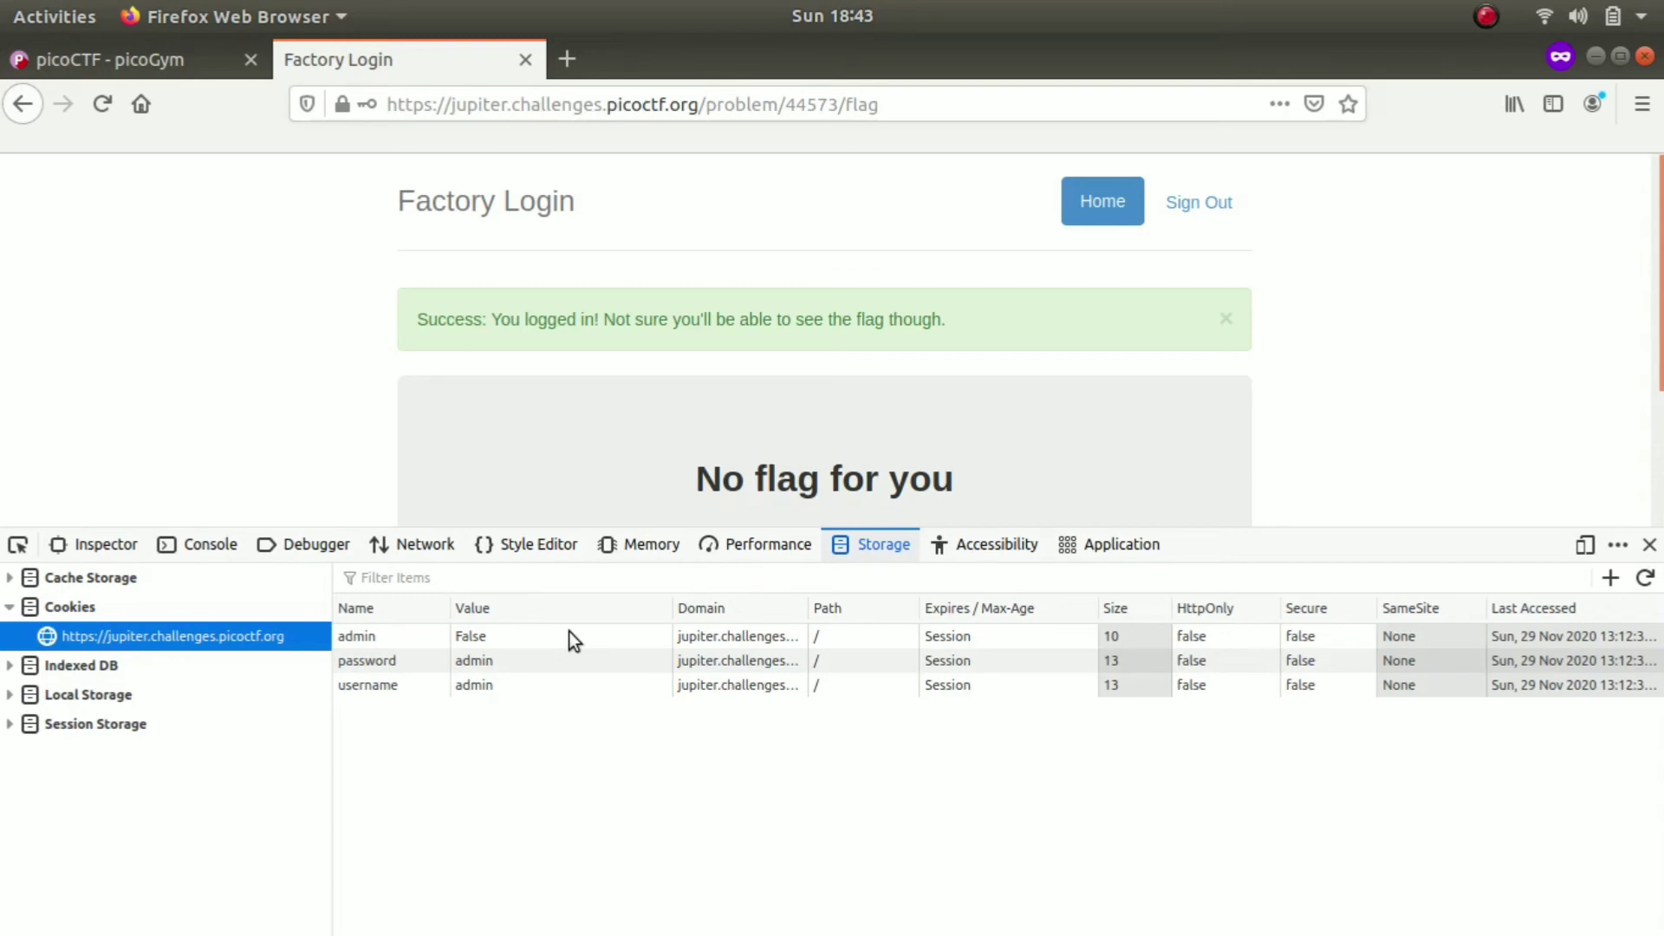
double_click(568, 634)
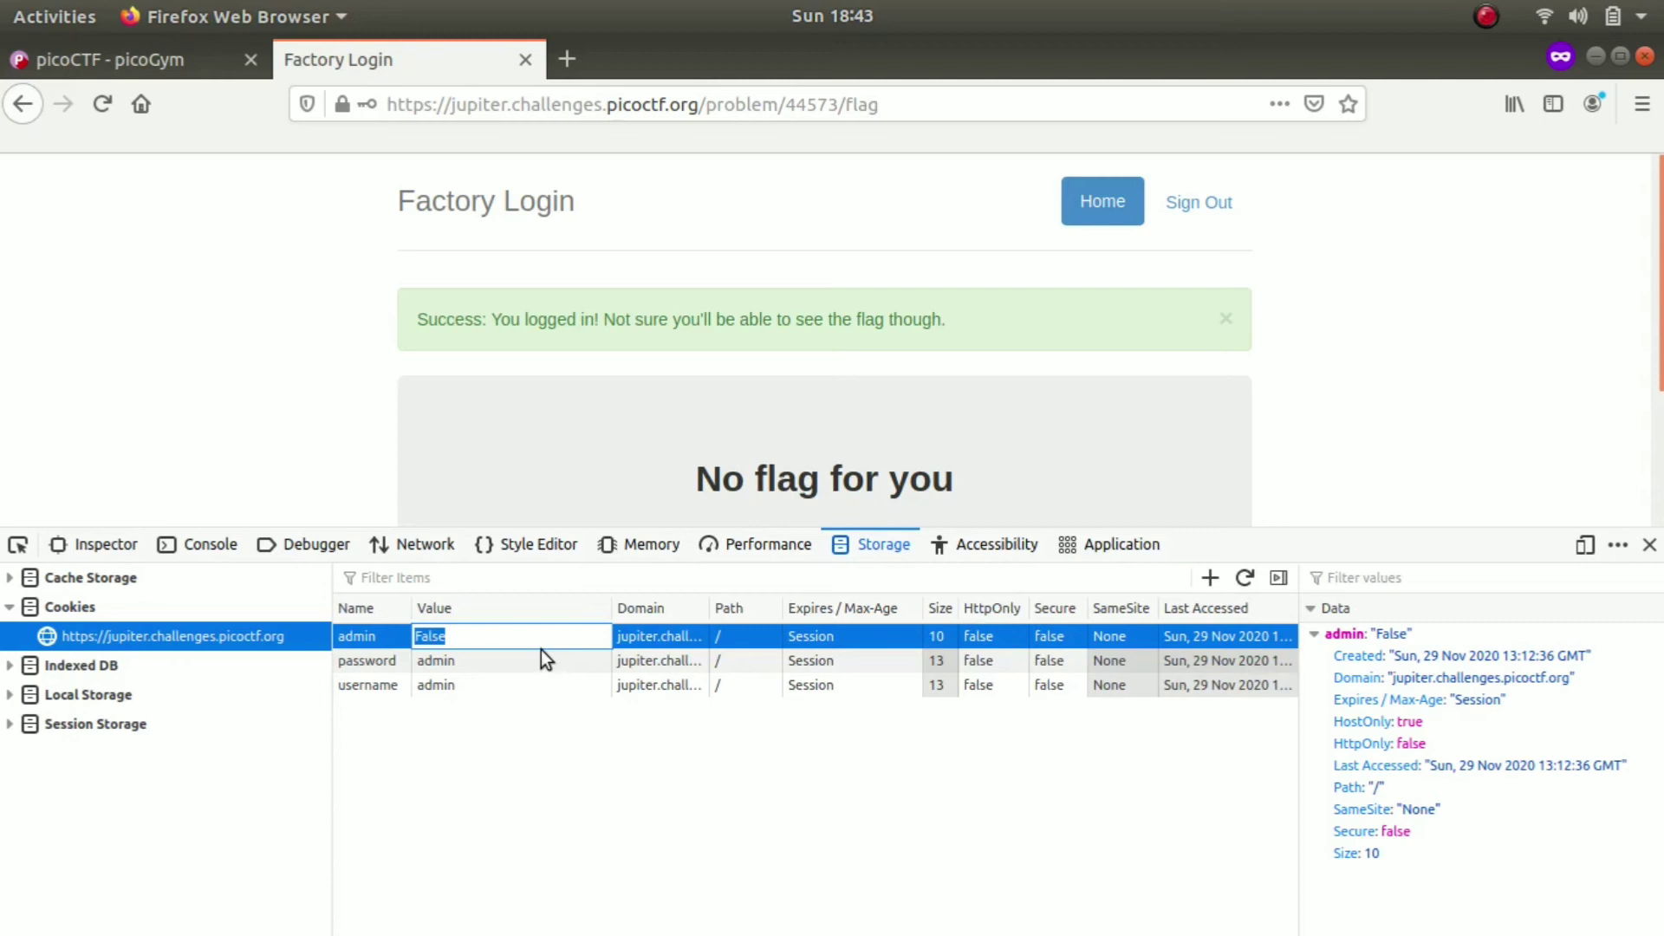
type("True")
key("Return")
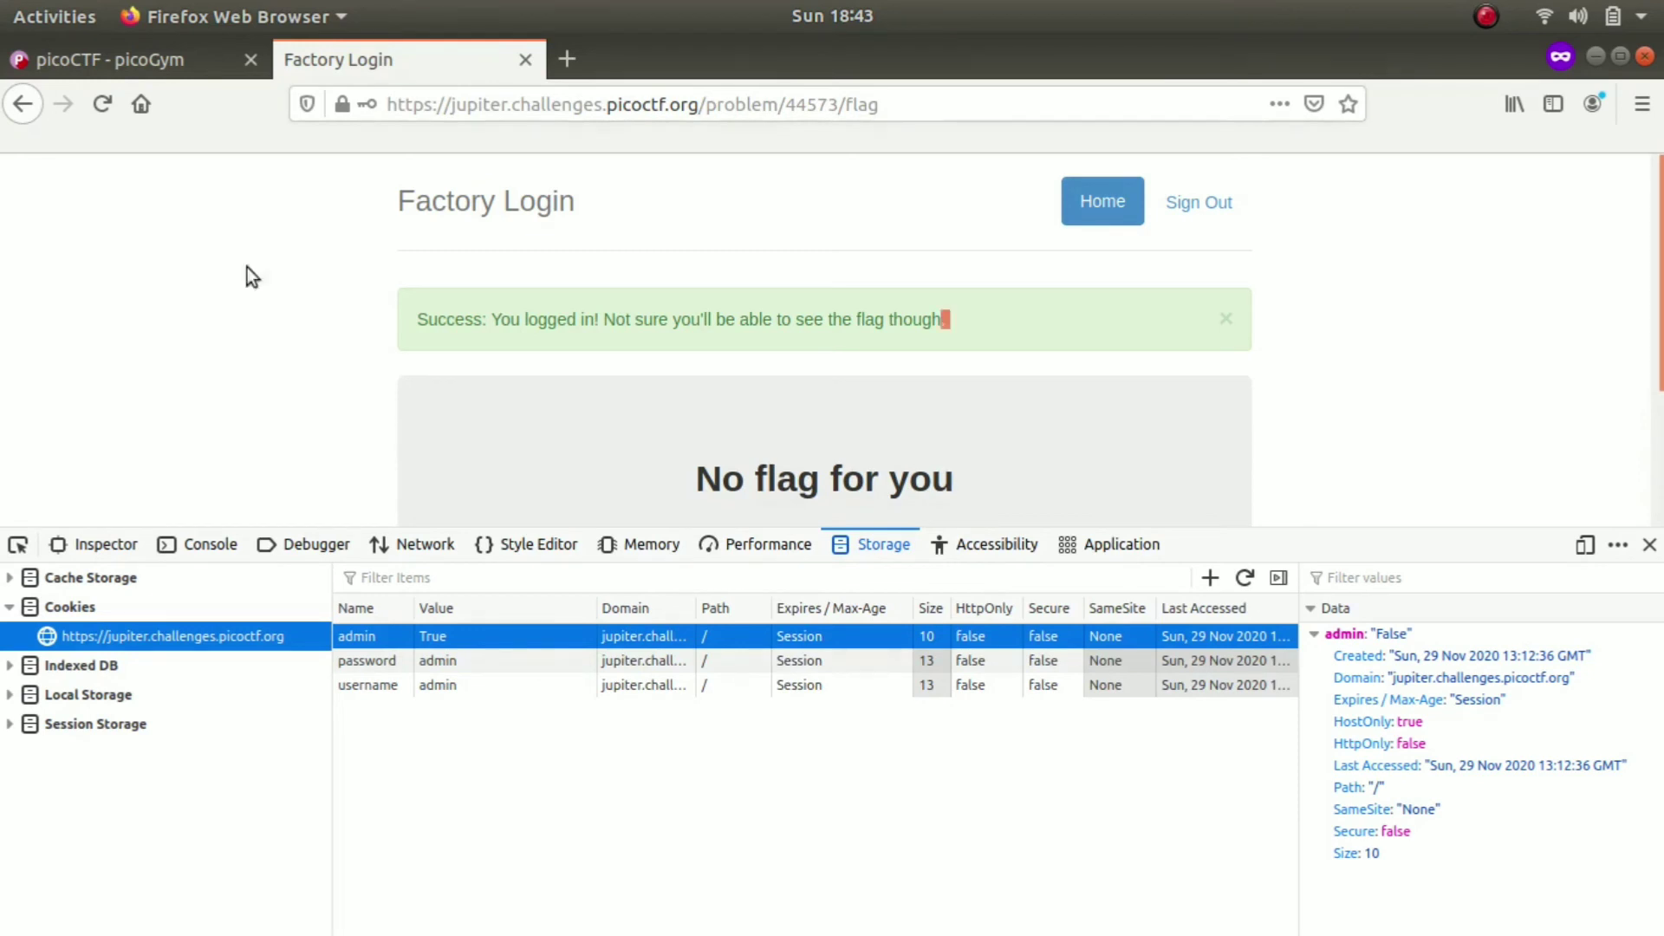
left_click(104, 104)
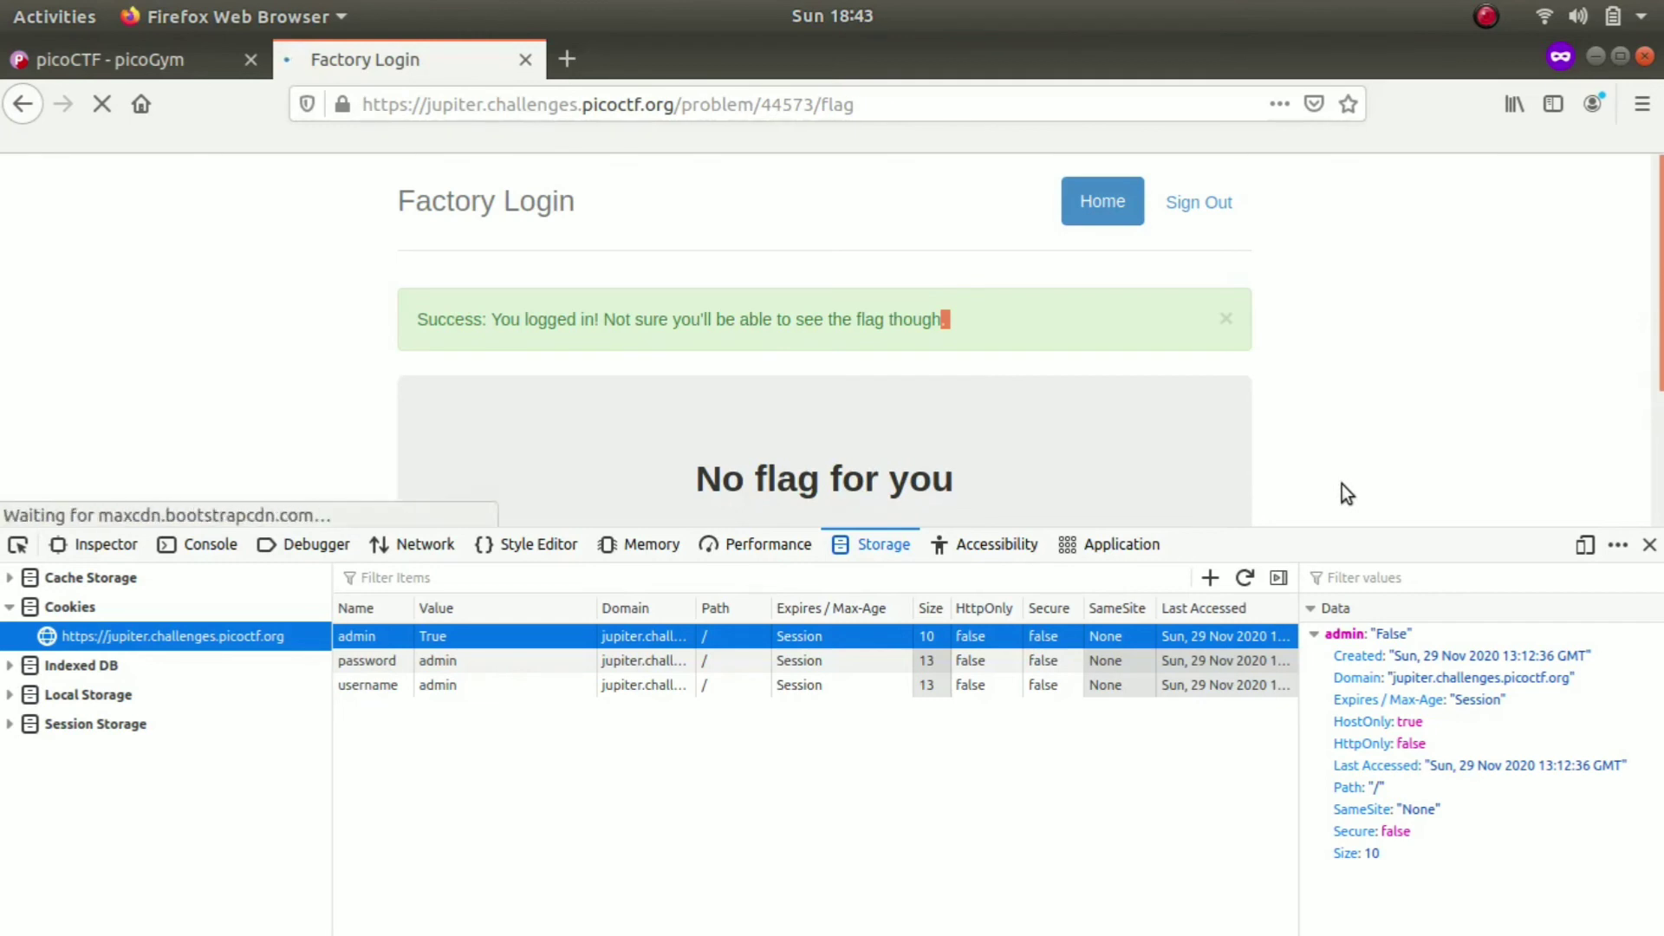
left_click(1649, 545)
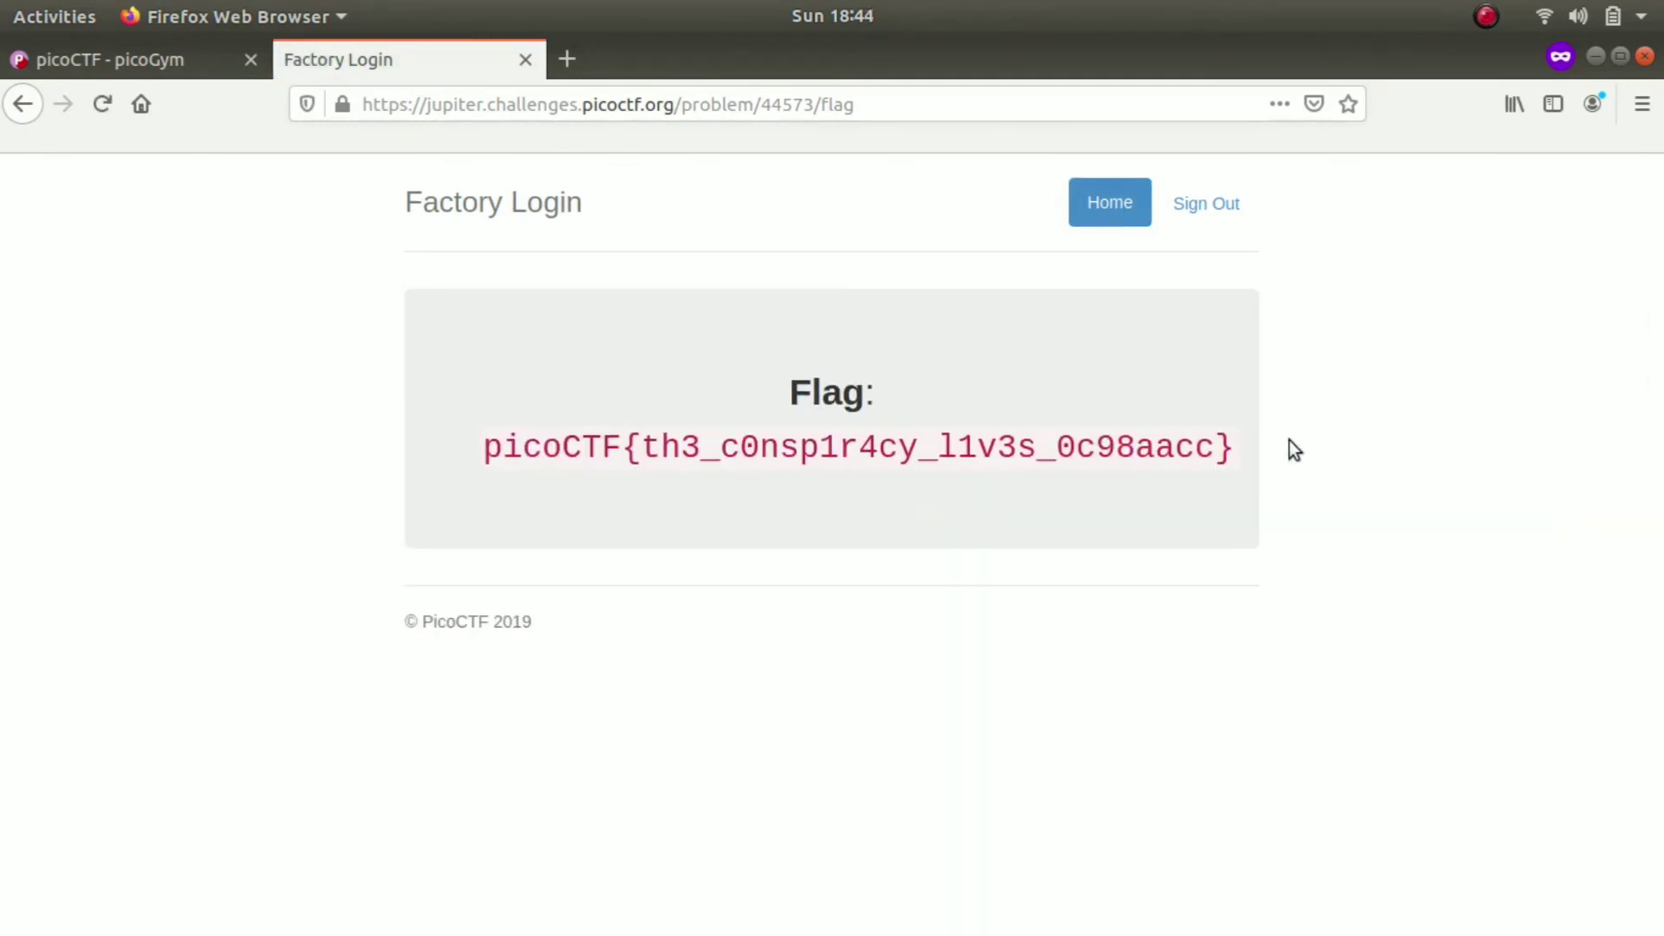
Copy the revealed flag and paste it into the picoCTF logon challenge's flag field.
left_click_drag(1256, 453, 478, 459)
key("ctrl+c")
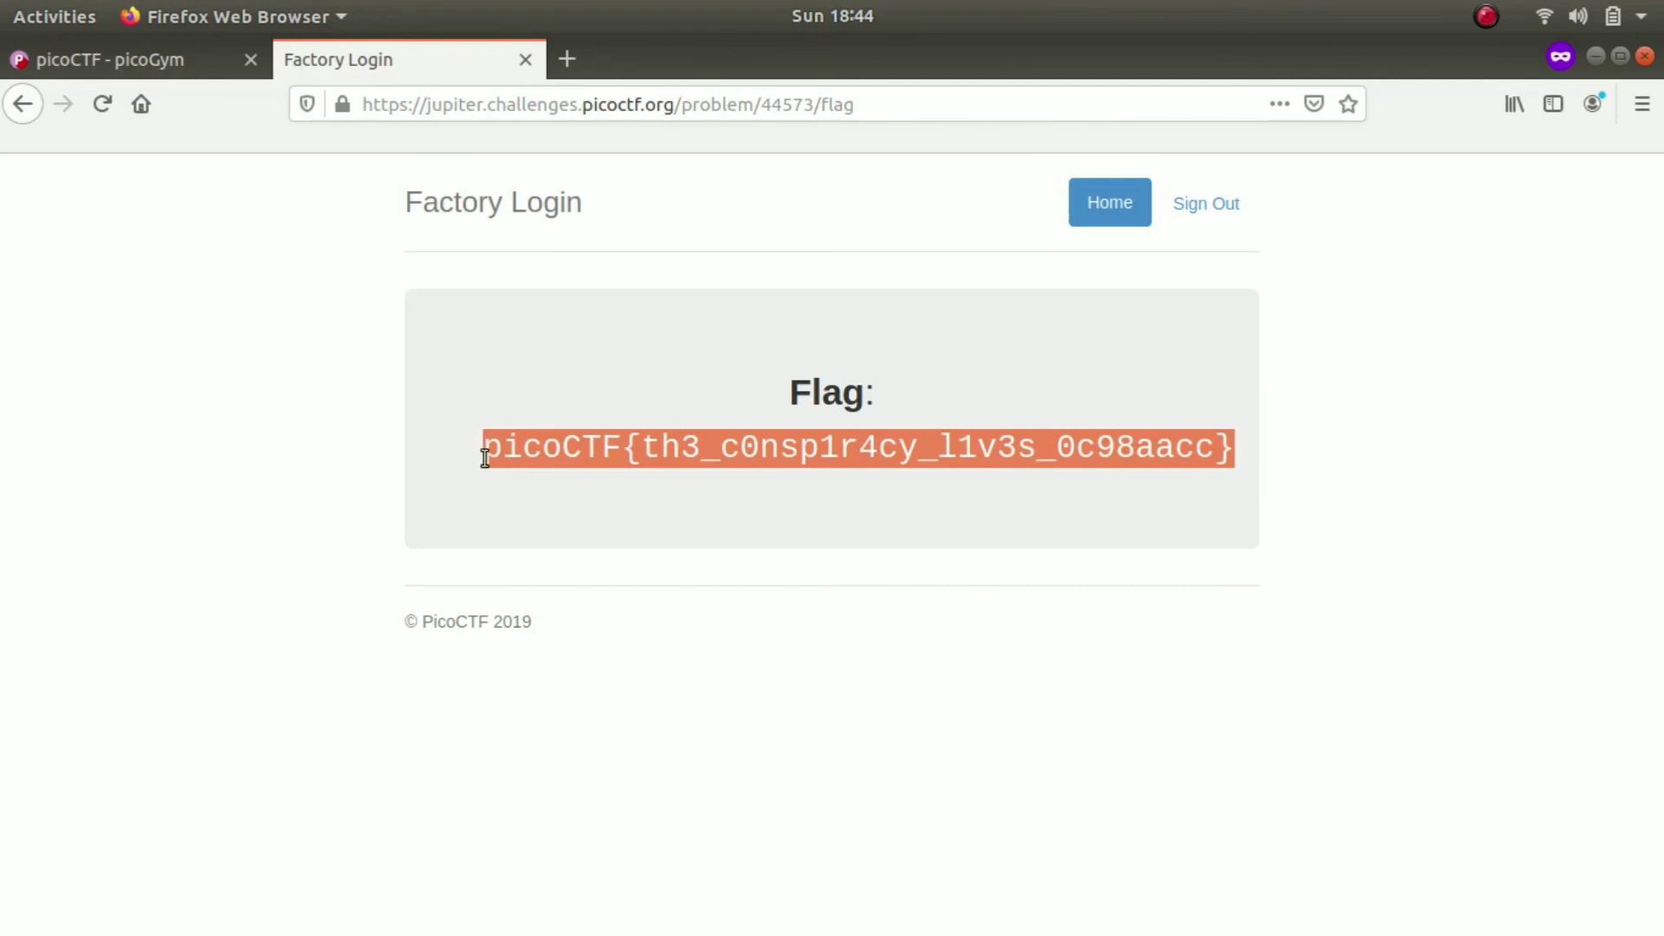
left_click(104, 68)
scroll(601, 699, "down", 1)
scroll(705, 662, "down", 2)
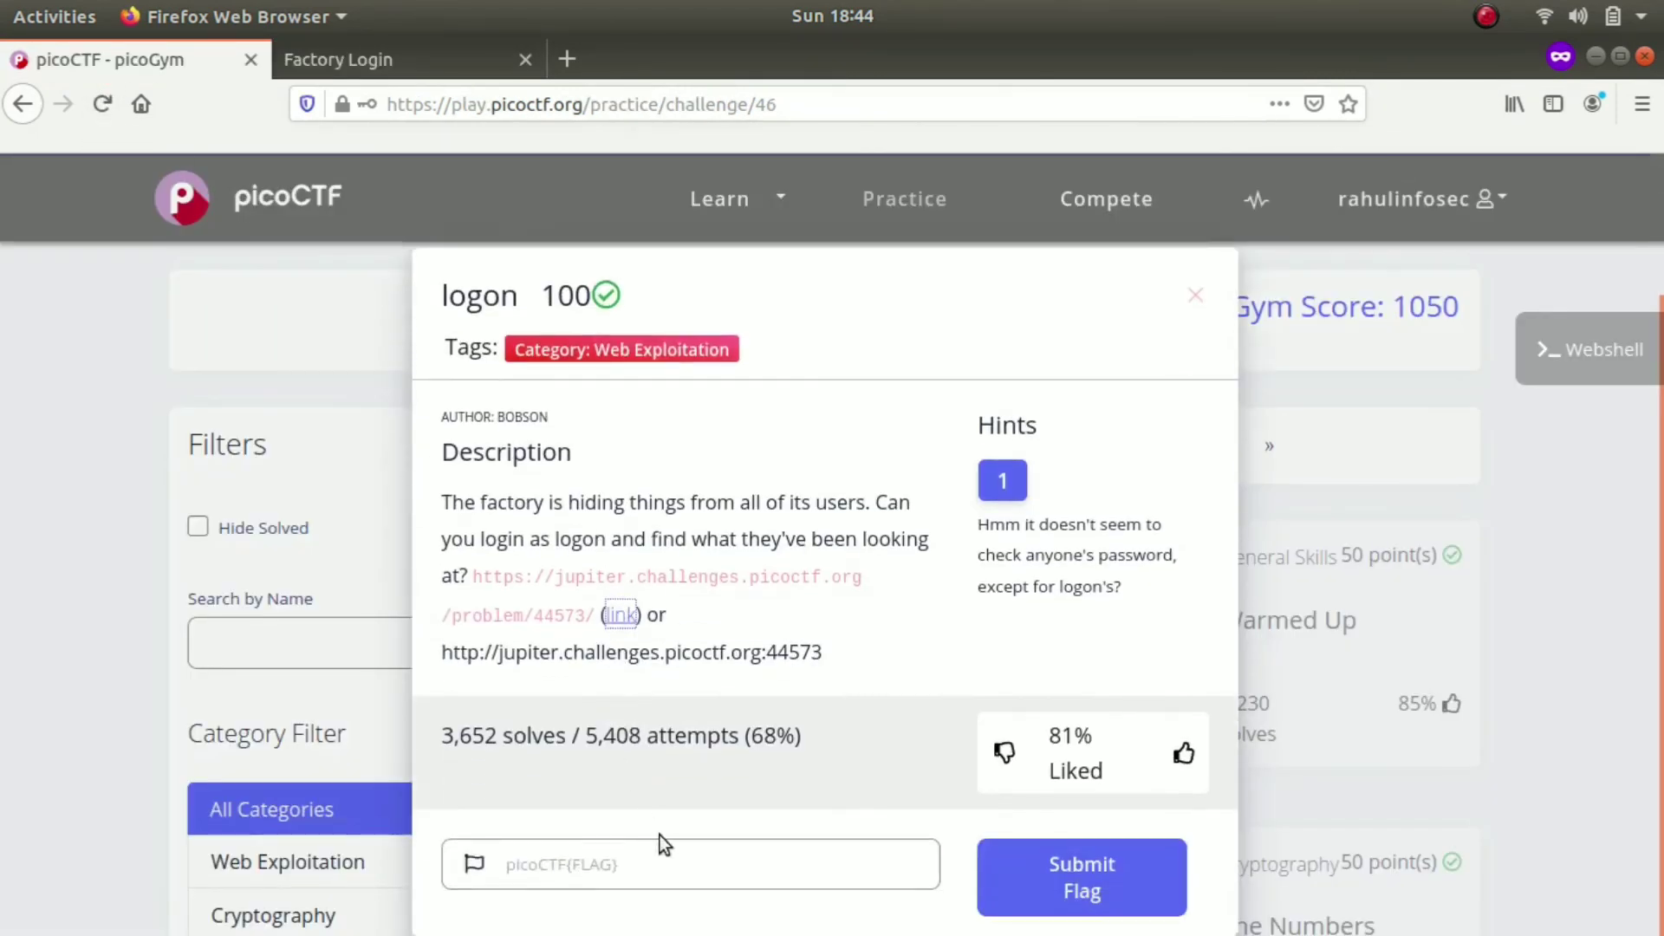
left_click(661, 858)
key("ctrl+v")
left_click(1036, 882)
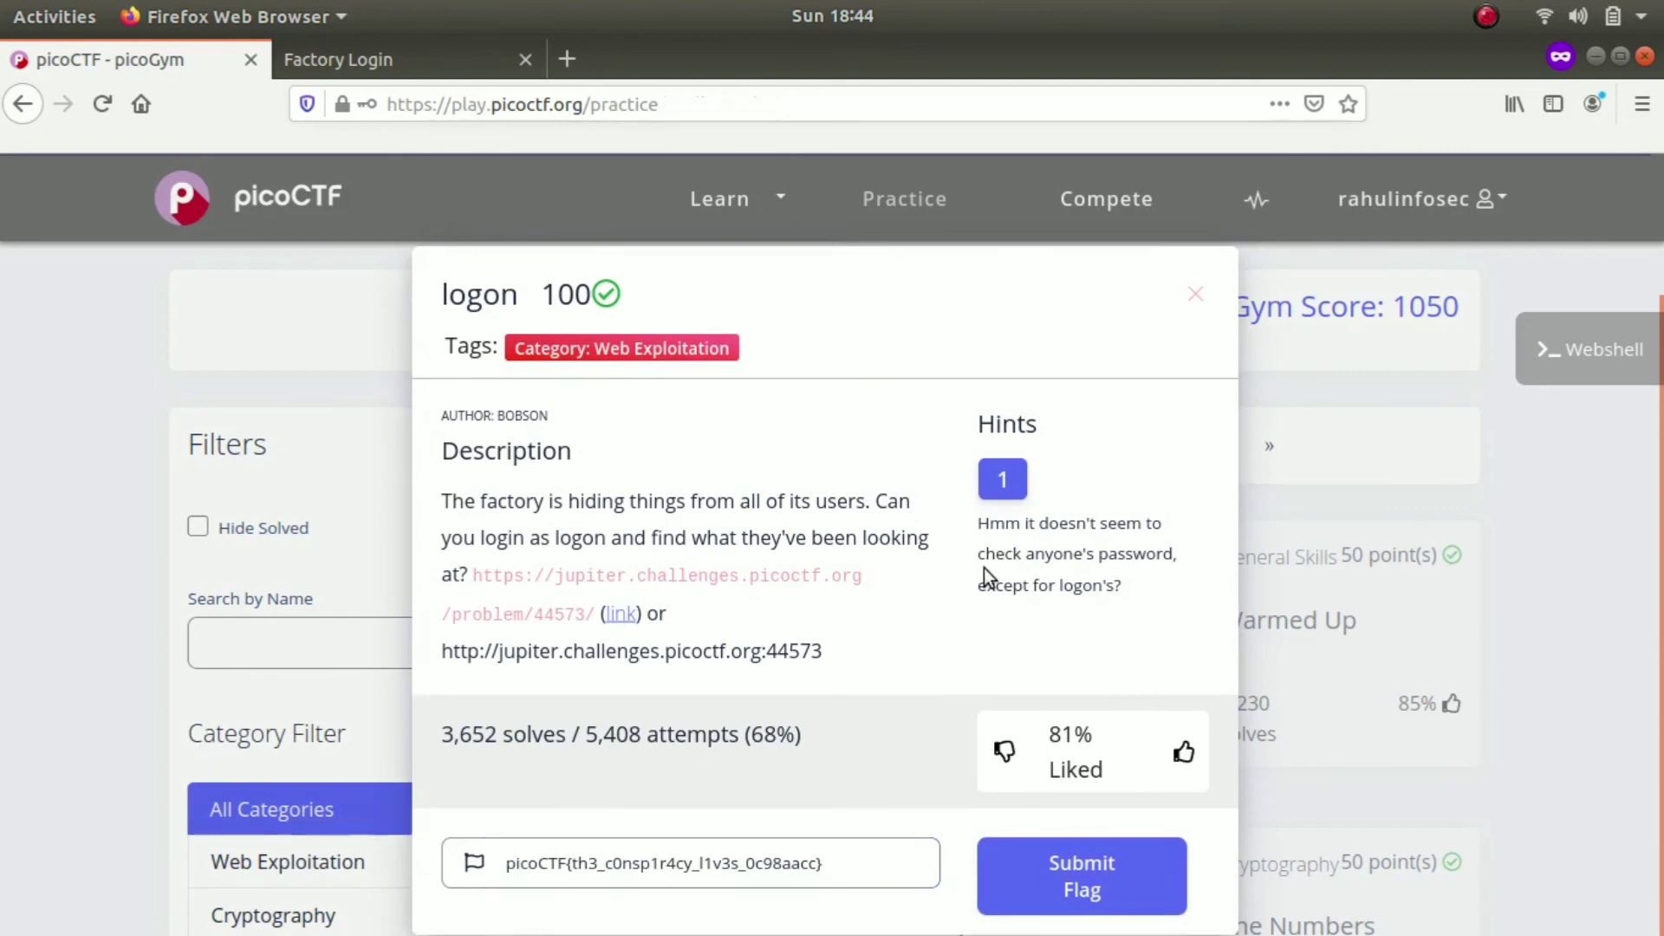
key("alt+Tab")
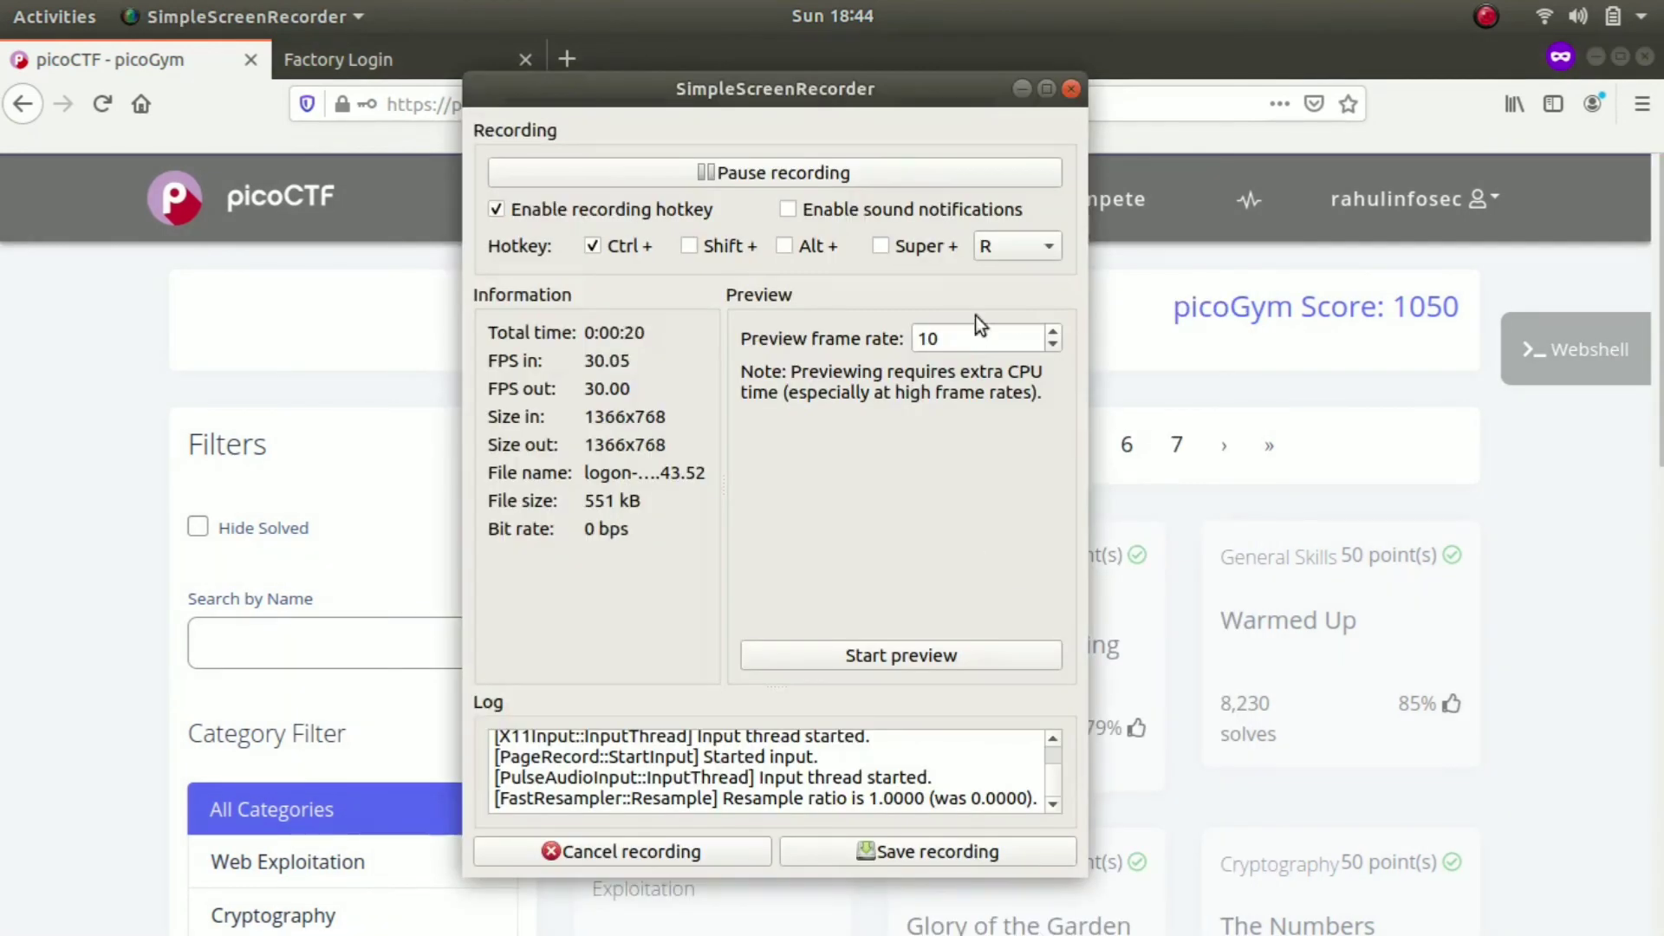